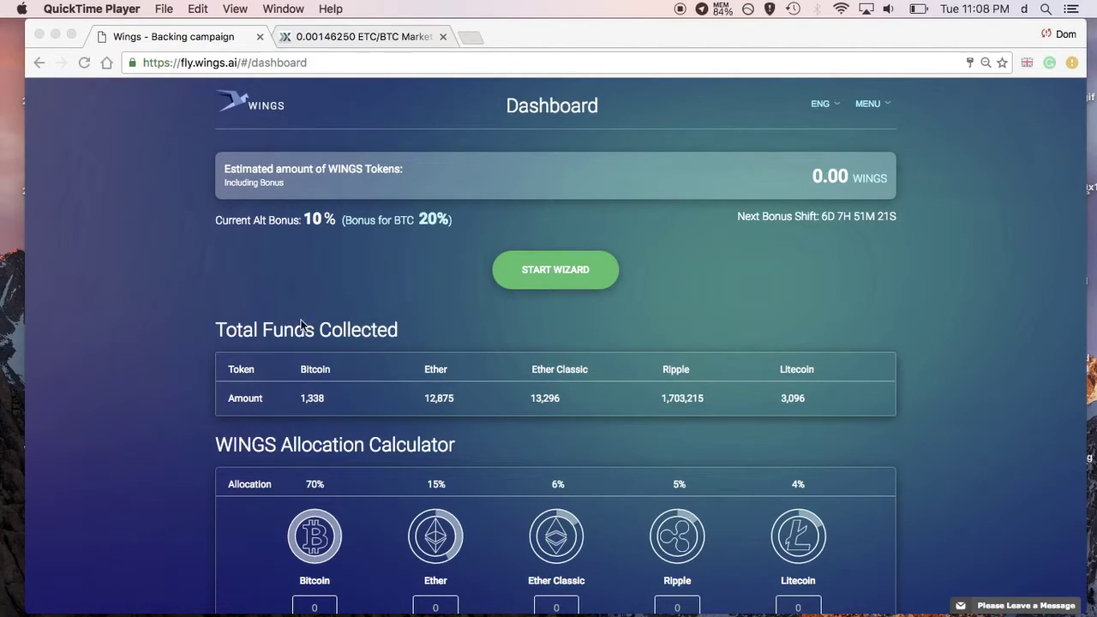
# Examine the funds collected, the allocation percentage for each coin, and the calculator and deposit sections of the WINGS dashboard
pyautogui.scroll(-3, 331, 409)
pyautogui.scroll(-1, 331, 403)
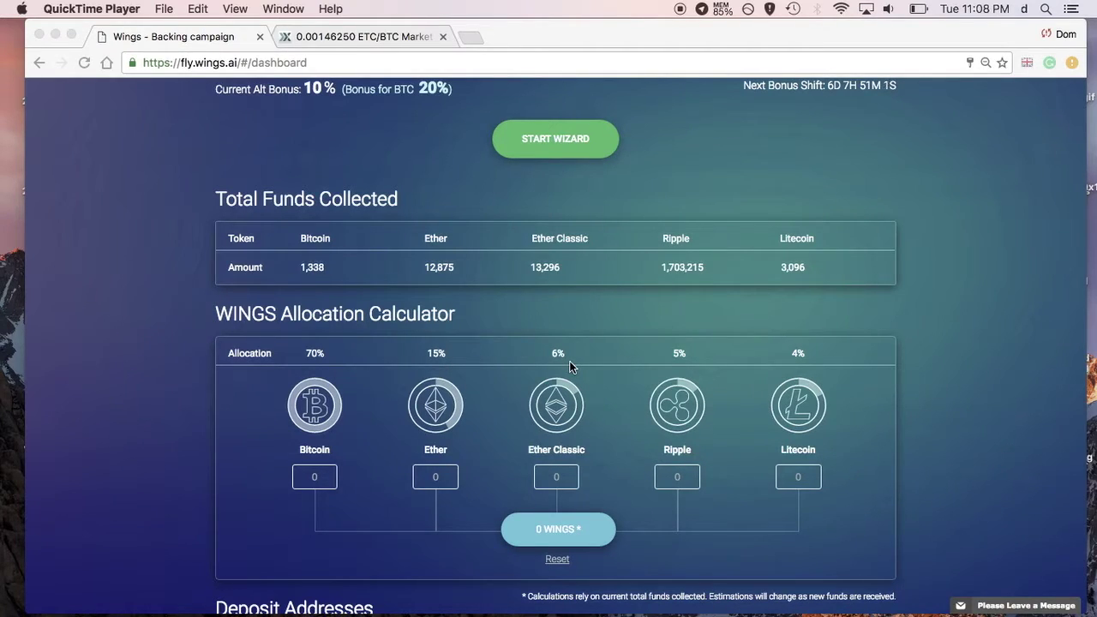
pyautogui.click(677, 363)
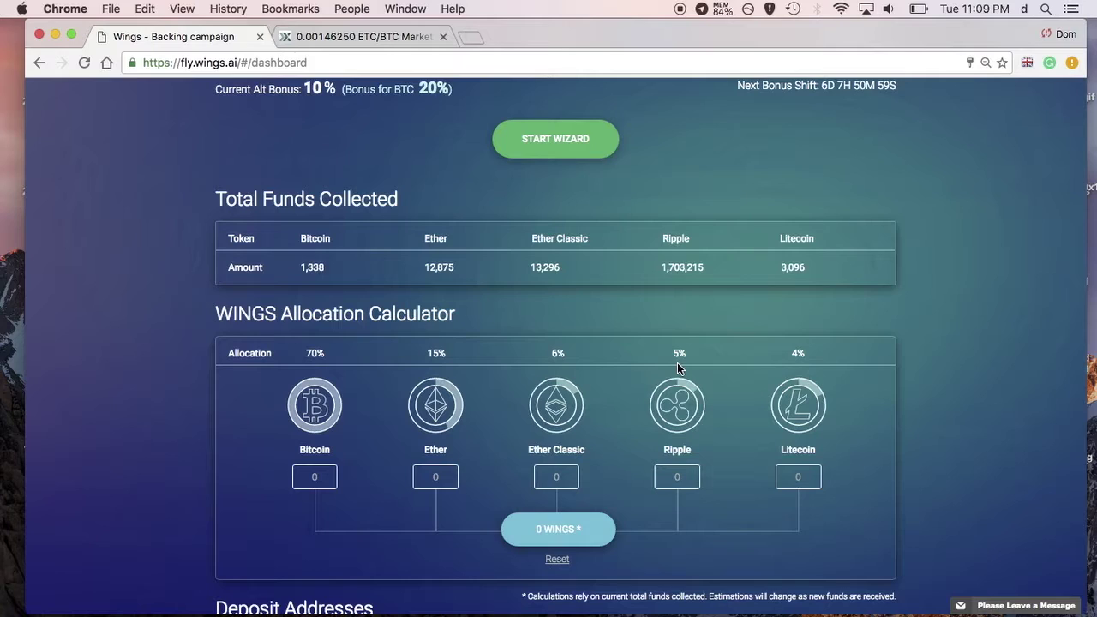
pyautogui.click(791, 362)
pyautogui.scroll(-2, 791, 362)
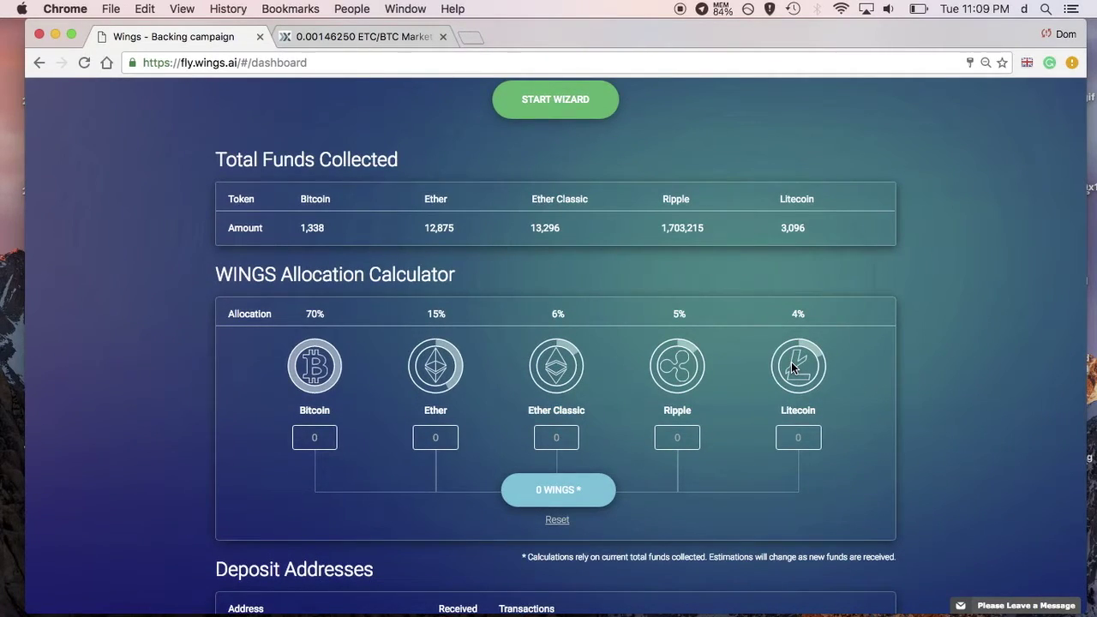
pyautogui.click(328, 437)
pyautogui.scroll(-5, 435, 277)
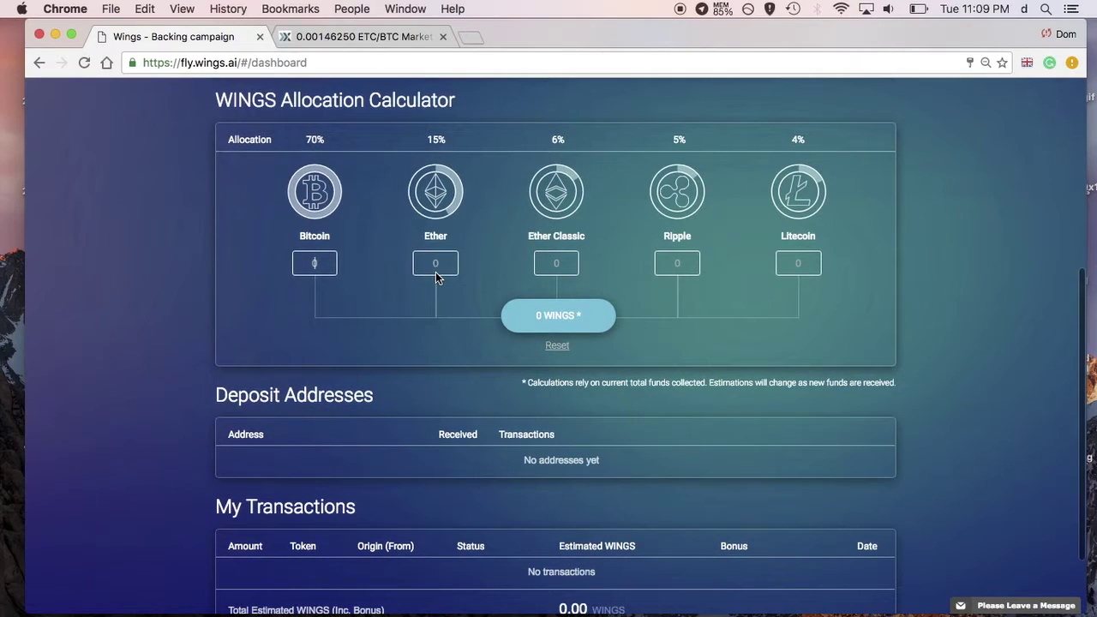
pyautogui.scroll(-1, 436, 271)
pyautogui.scroll(3, 435, 272)
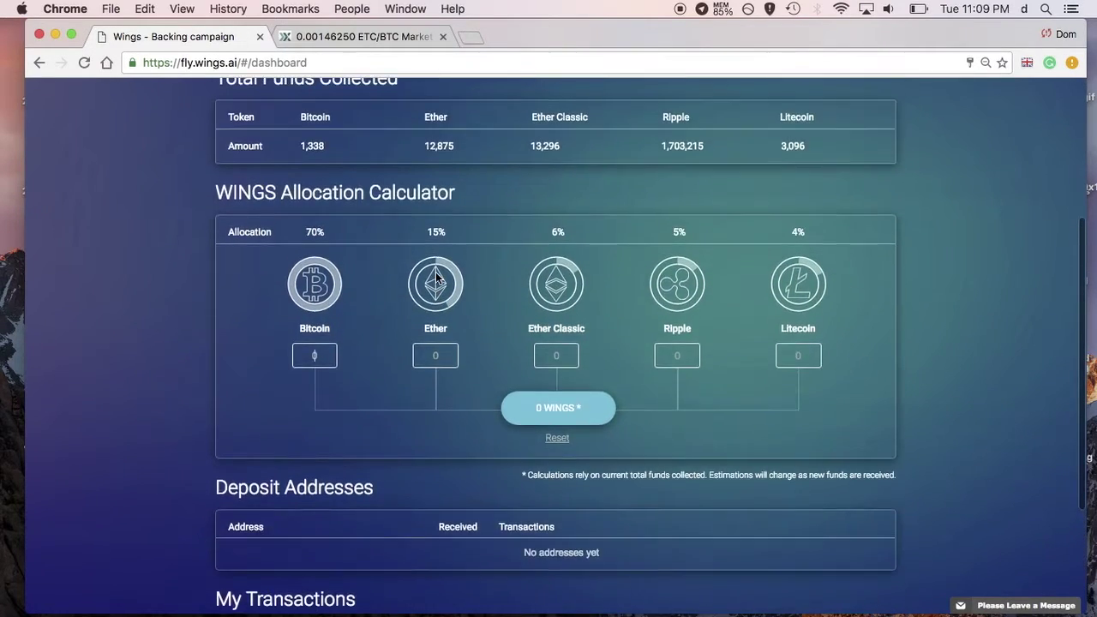
# Estimate the WINGS tokens for a contribution of 1 Bitcoin in the WINGS Allocation Calculator
pyautogui.scroll(2, 435, 271)
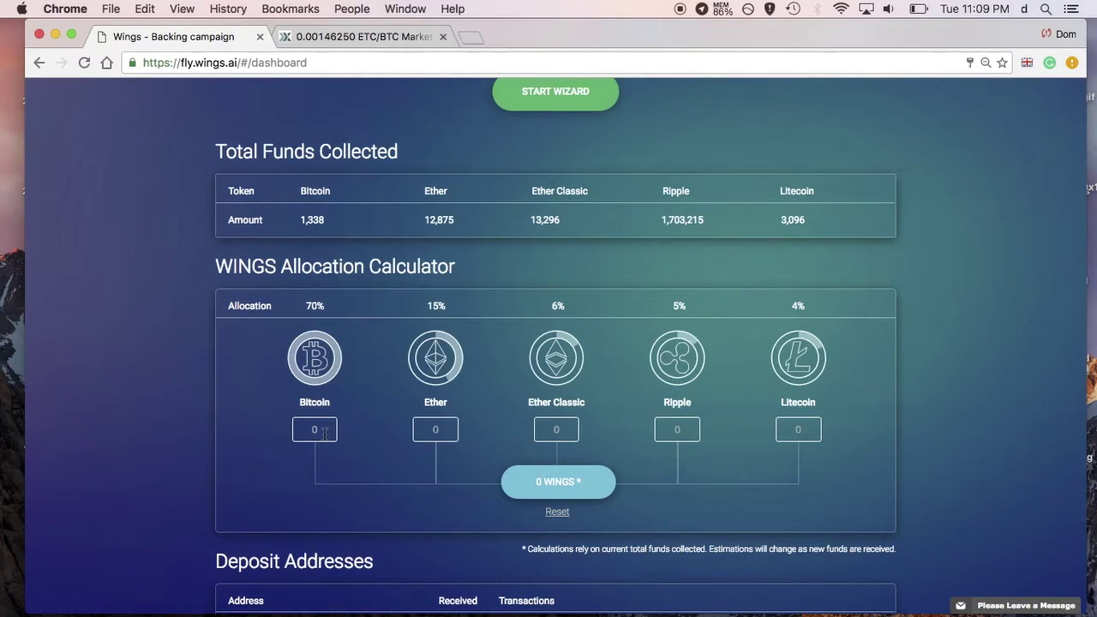
pyautogui.write('1')
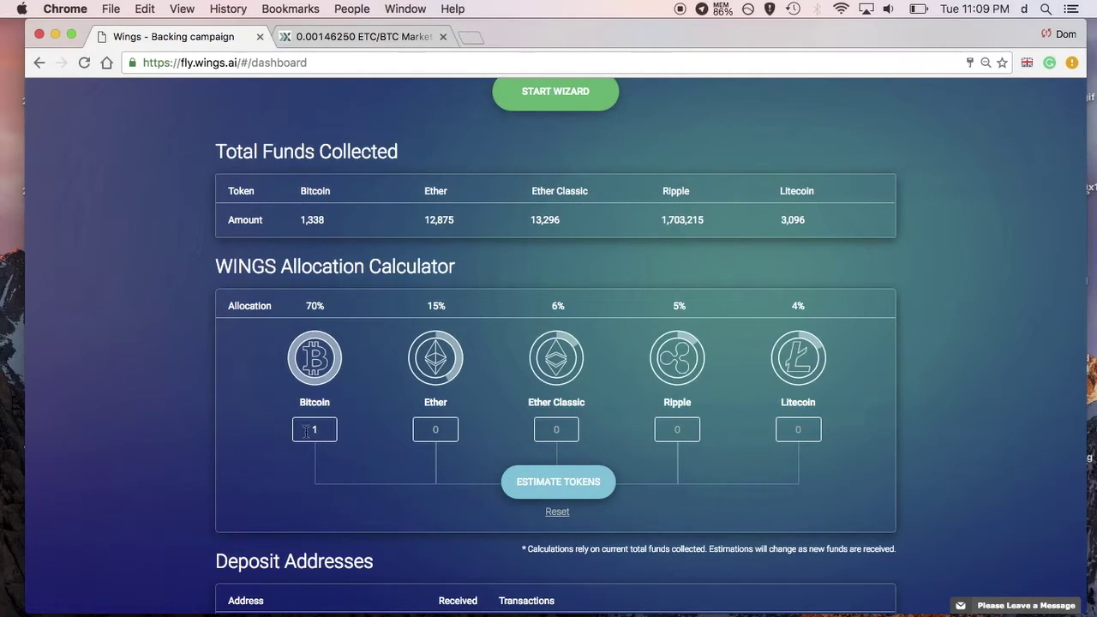
pyautogui.click(511, 480)
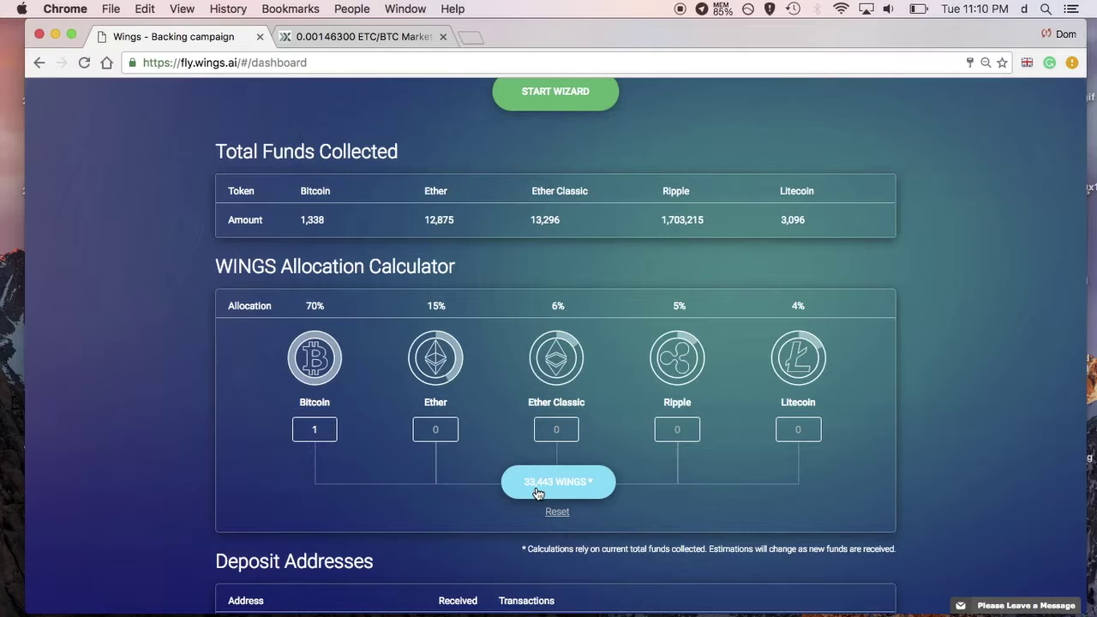
# On the Poloniex ETH/BTC market, set the buy total to 1 BTC and copy the whole-number part of the ETH amount
pyautogui.click(396, 38)
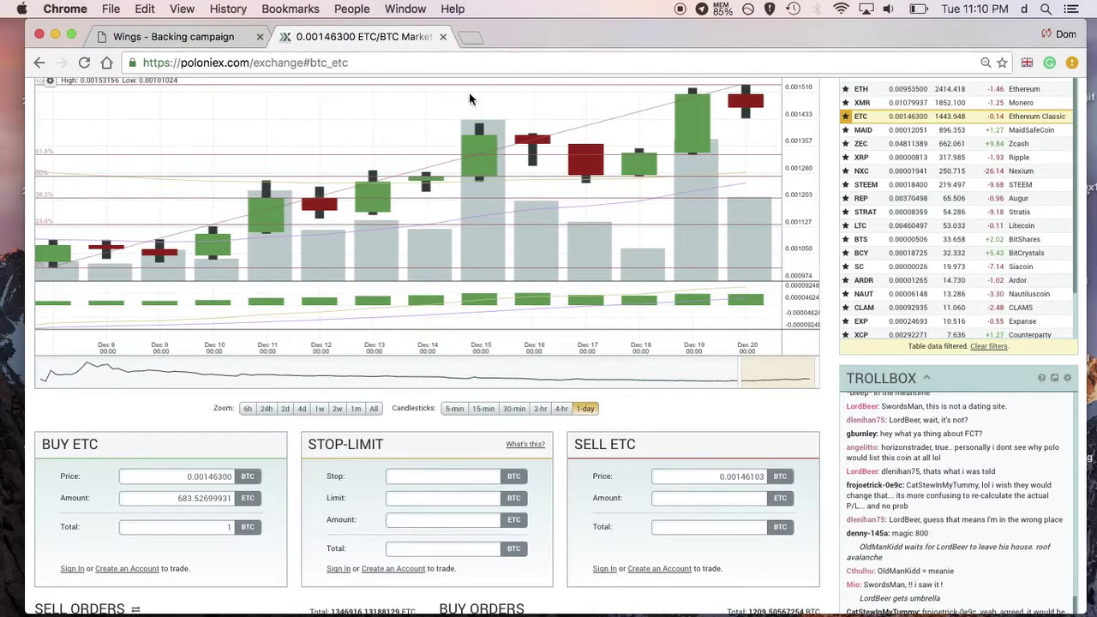
pyautogui.click(867, 94)
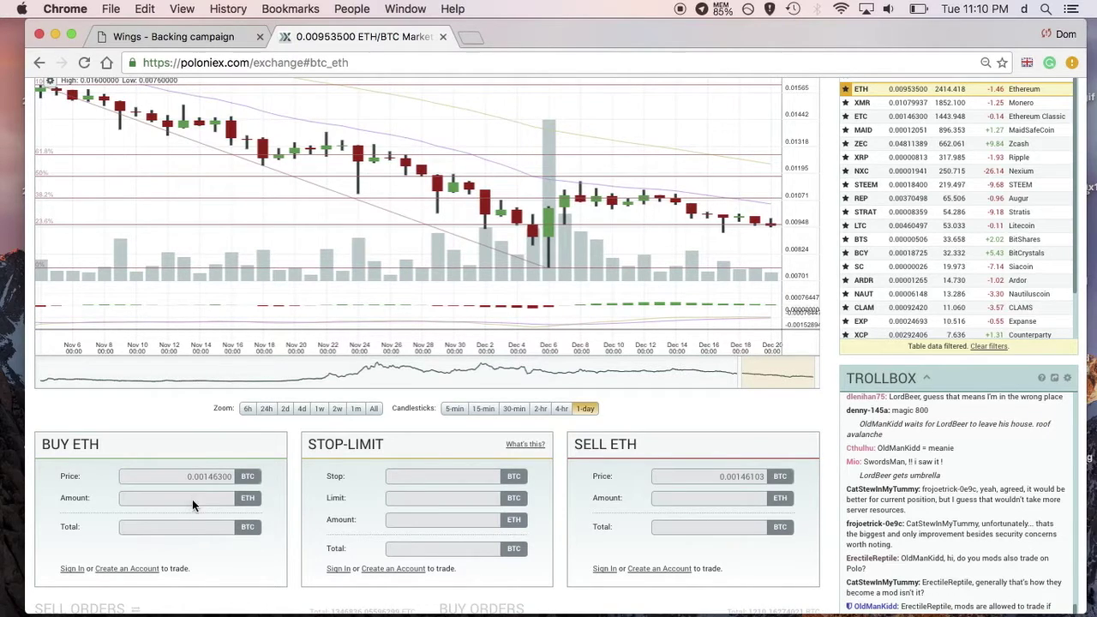
pyautogui.scroll(-1, 205, 500)
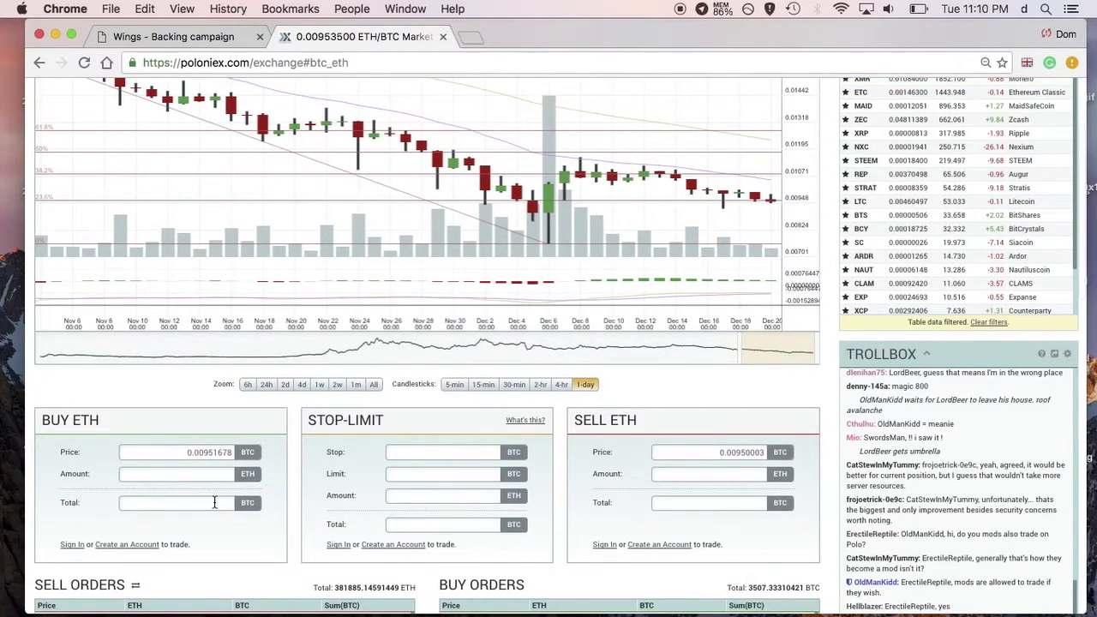
pyautogui.click(214, 508)
pyautogui.write('1')
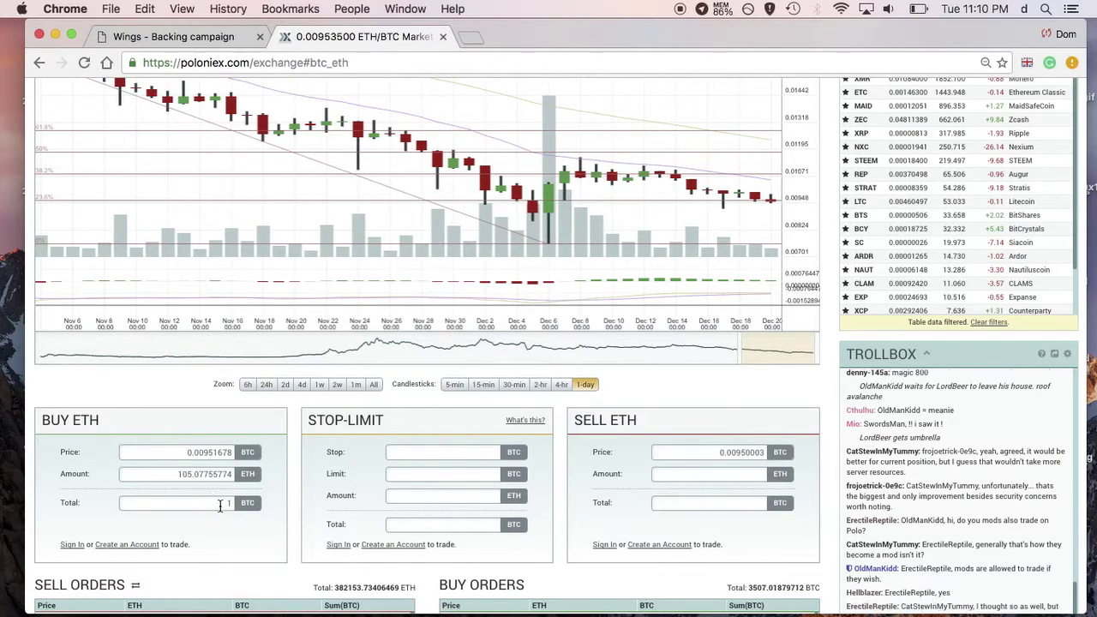
pyautogui.moveTo(177, 474); pyautogui.dragTo(192, 473)
pyautogui.press('super+c')
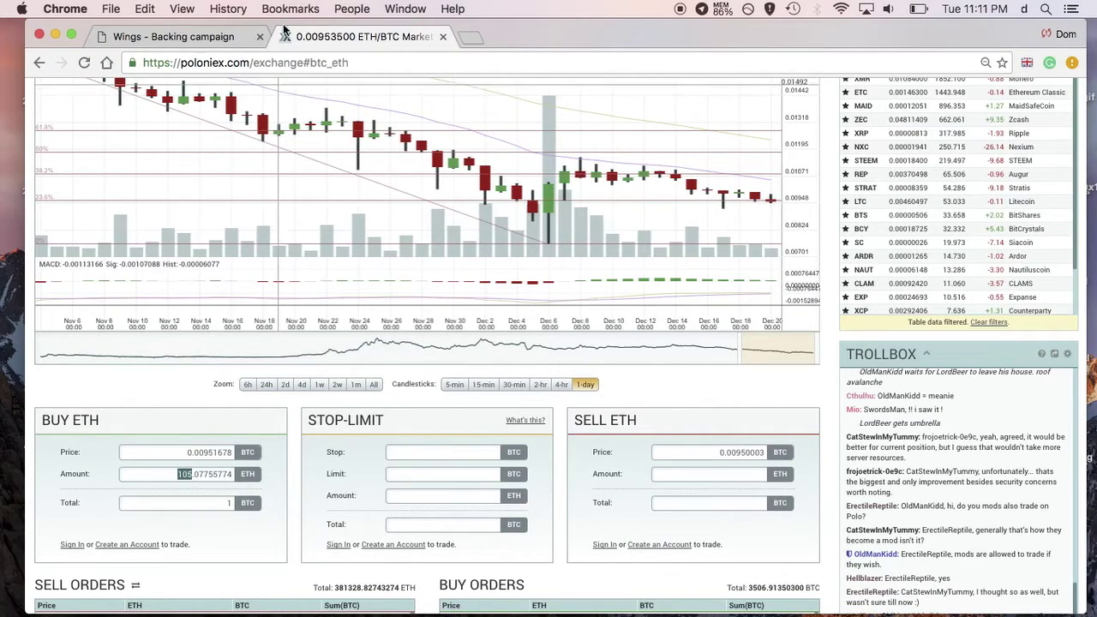
# Back in the WINGS calculator, set Ether to 105, clear the Bitcoin amount and estimate the tokens
pyautogui.click(218, 35)
pyautogui.click(439, 431)
pyautogui.press('super+v')
pyautogui.click(315, 429)
pyautogui.press('BackSpace')
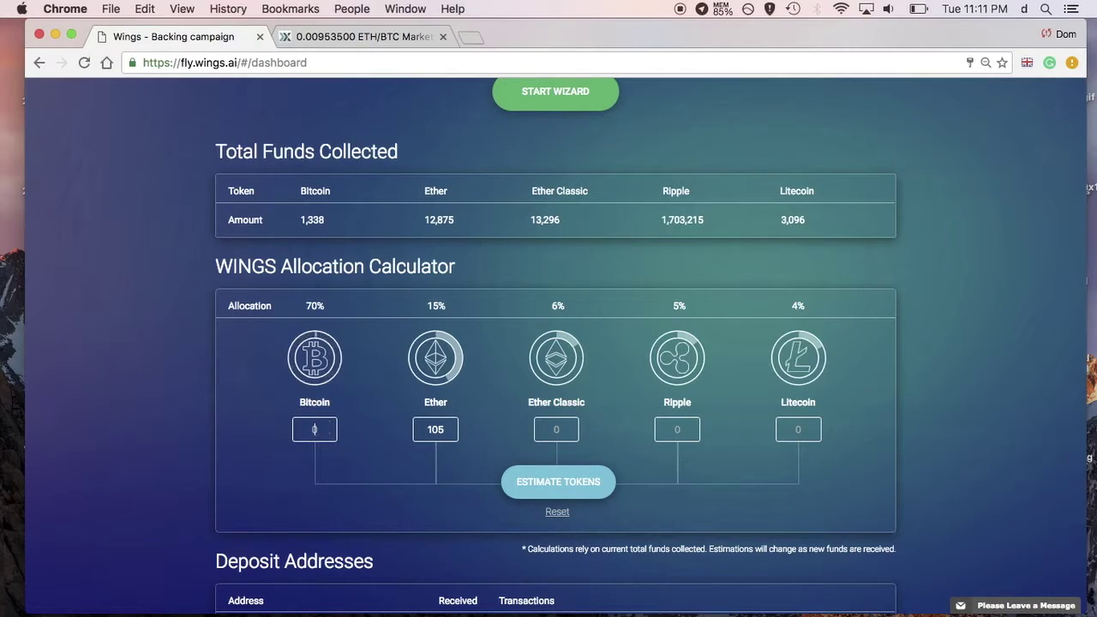
pyautogui.click(556, 494)
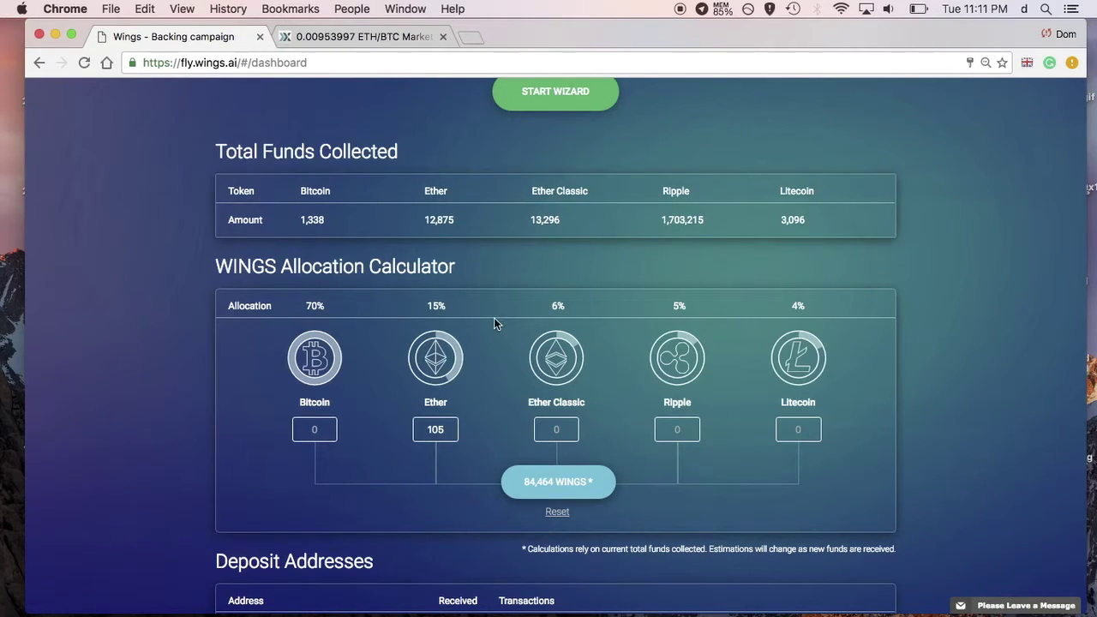
# On the Poloniex ETC/BTC market, set the buy total to 1 BTC and select the whole-number part of the ETC amount
pyautogui.click(356, 43)
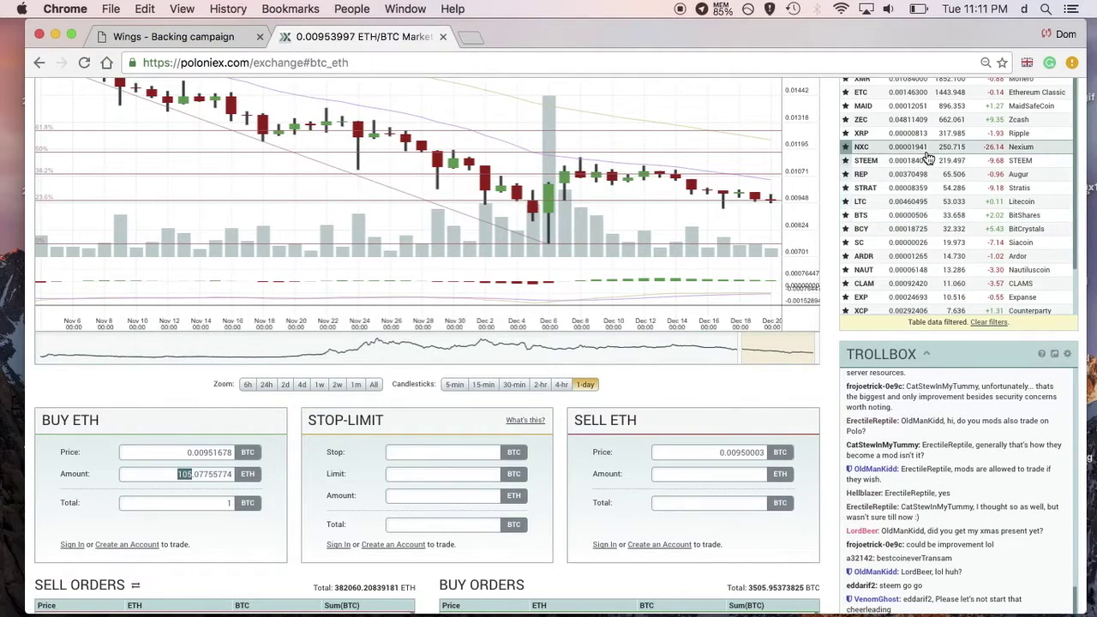
pyautogui.click(861, 96)
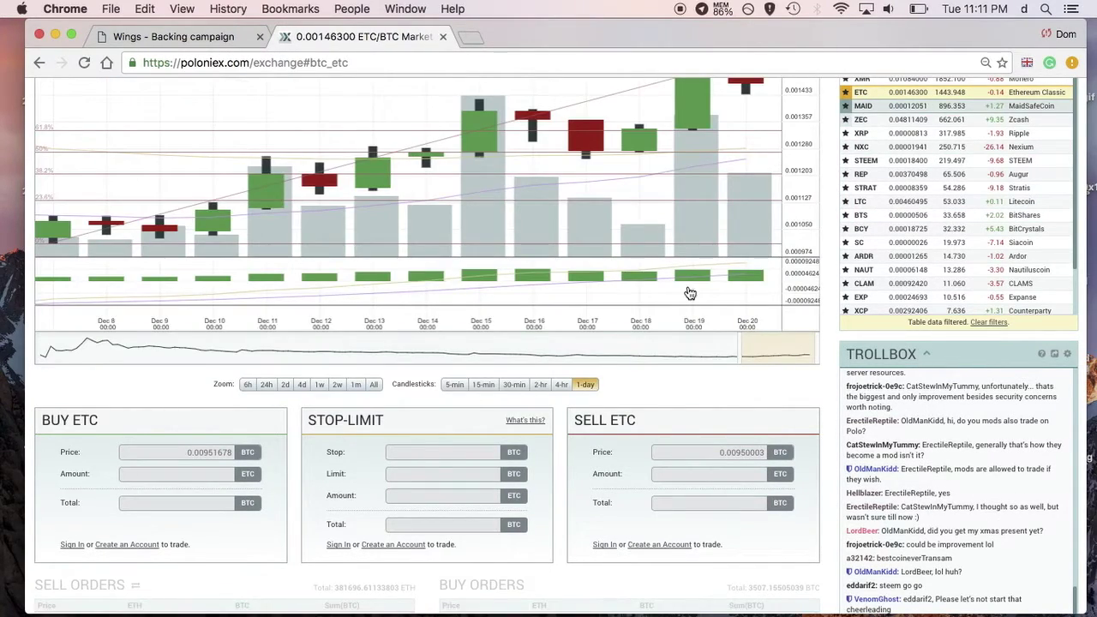
pyautogui.click(217, 506)
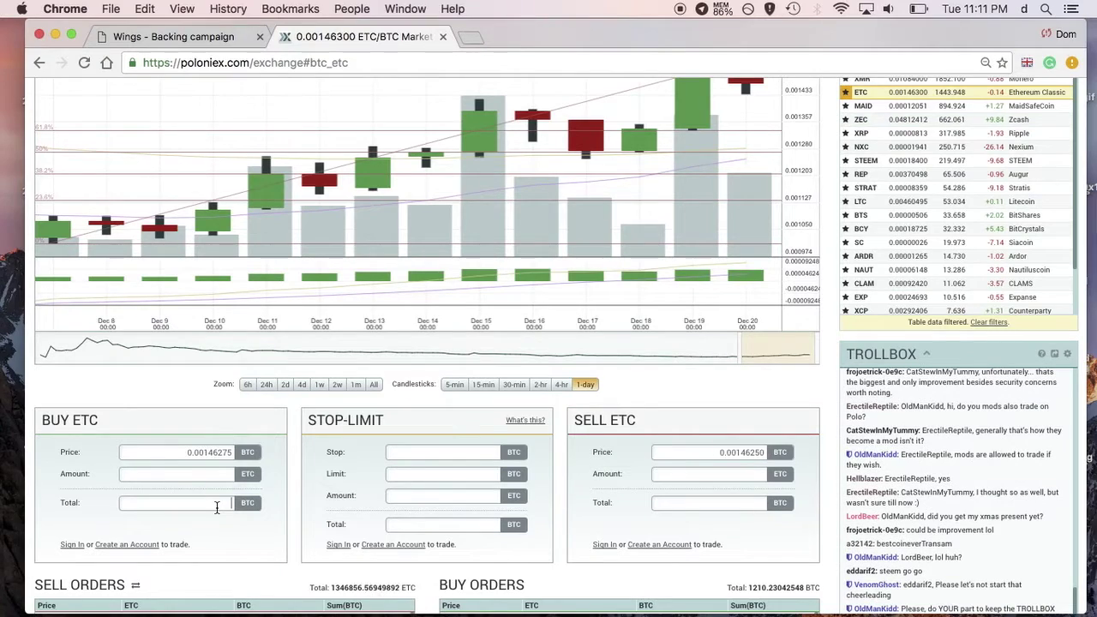
pyautogui.write('1')
pyautogui.click(193, 477)
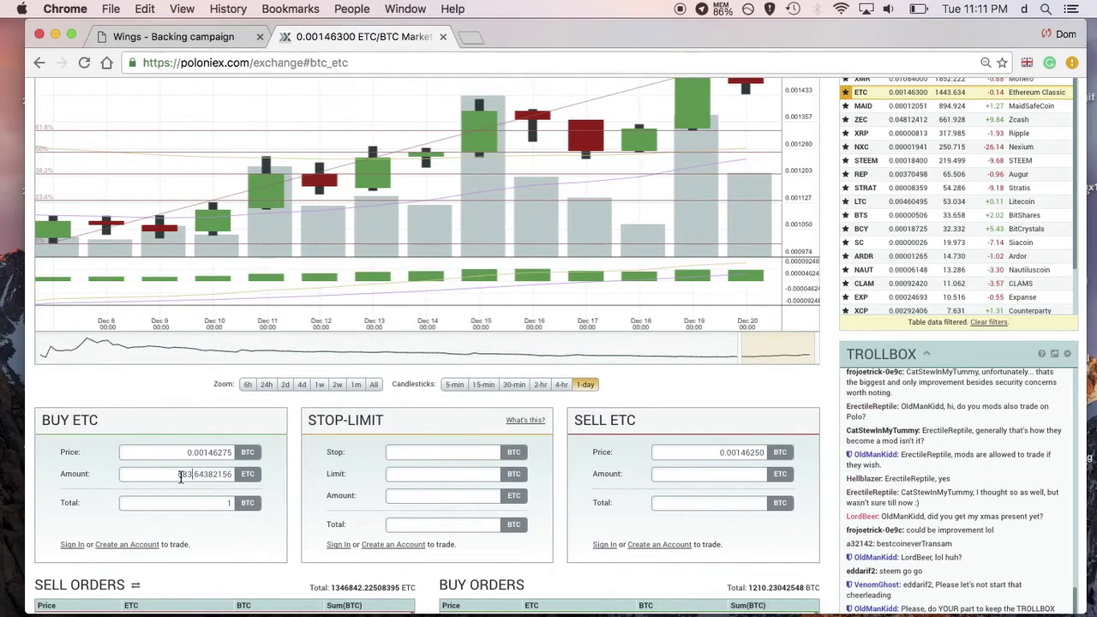
pyautogui.moveTo(176, 477); pyautogui.dragTo(192, 475)
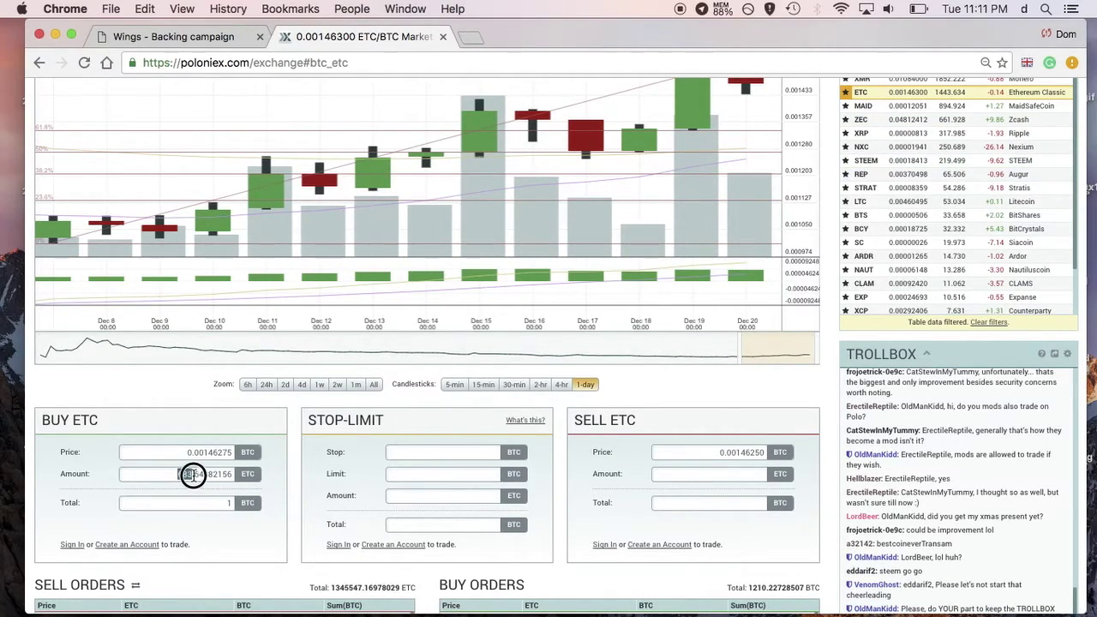
# In the WINGS calculator, set Ether Classic to 683 and Ether to 0, and estimate the tokens
pyautogui.click(221, 36)
pyautogui.write('683')
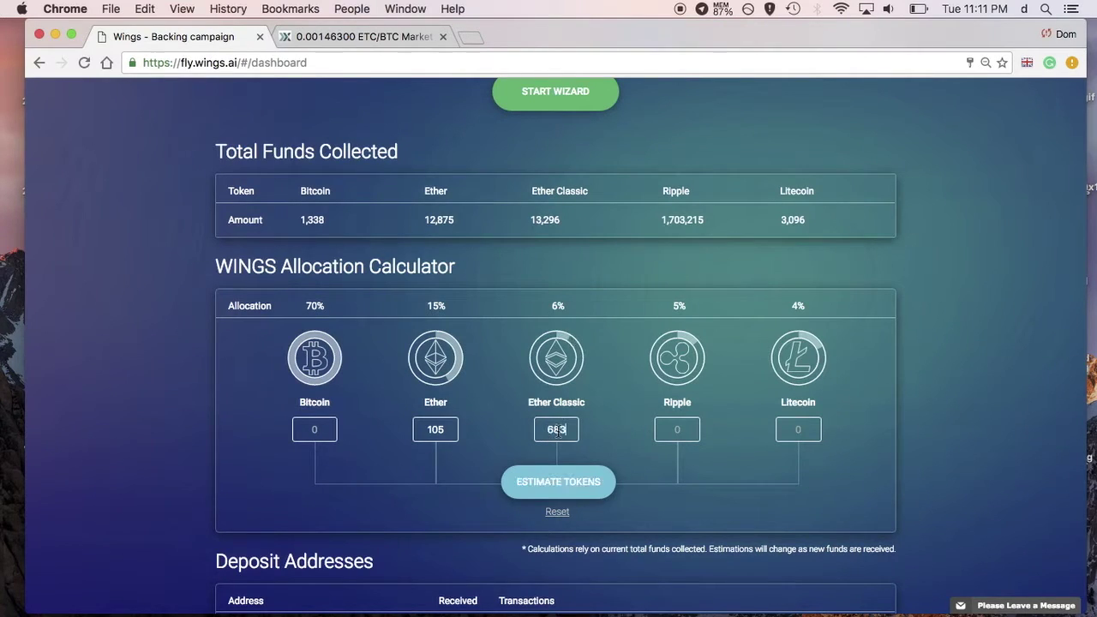
pyautogui.doubleClick(435, 430)
pyautogui.press('BackSpace')
pyautogui.write('0')
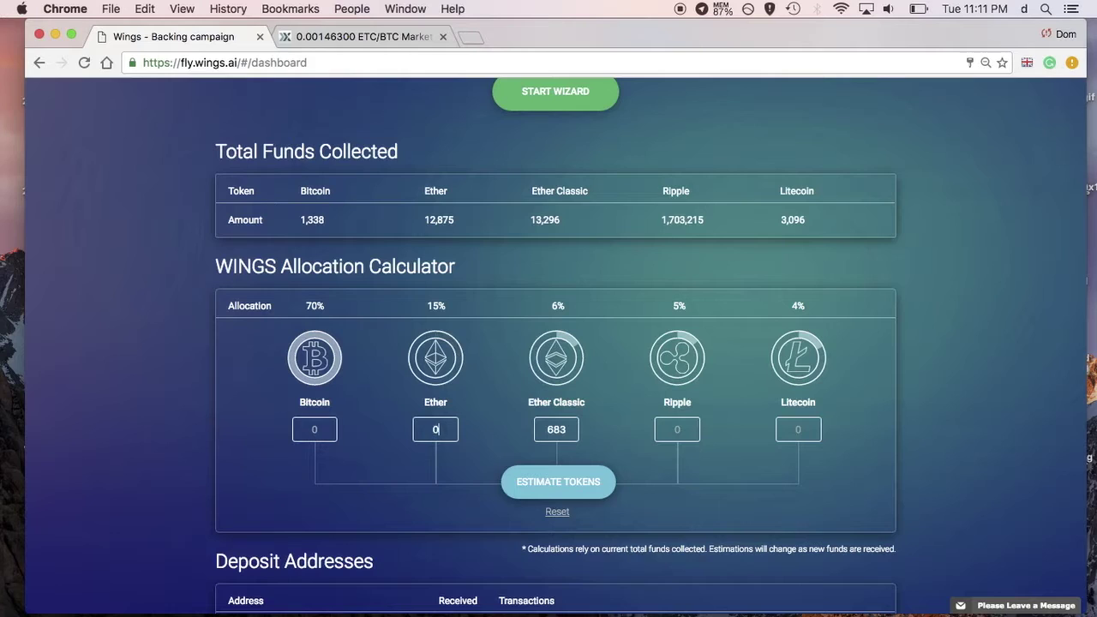
pyautogui.click(549, 482)
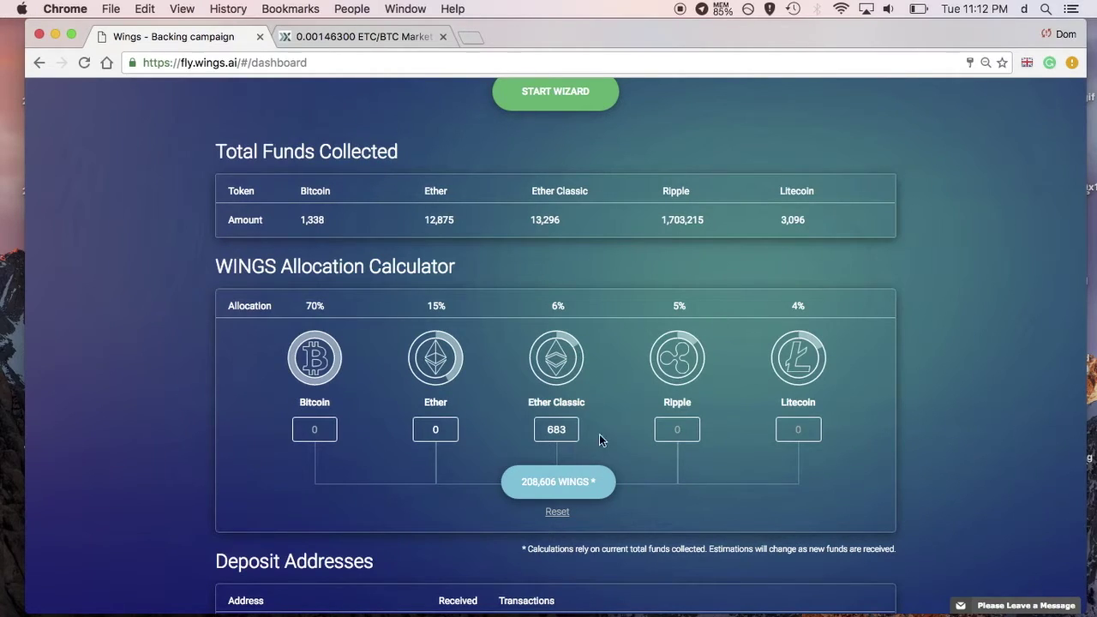
# On the Poloniex XRP/BTC market, set the buy total to 1 BTC and copy the whole-number part of the XRP amount
pyautogui.click(385, 37)
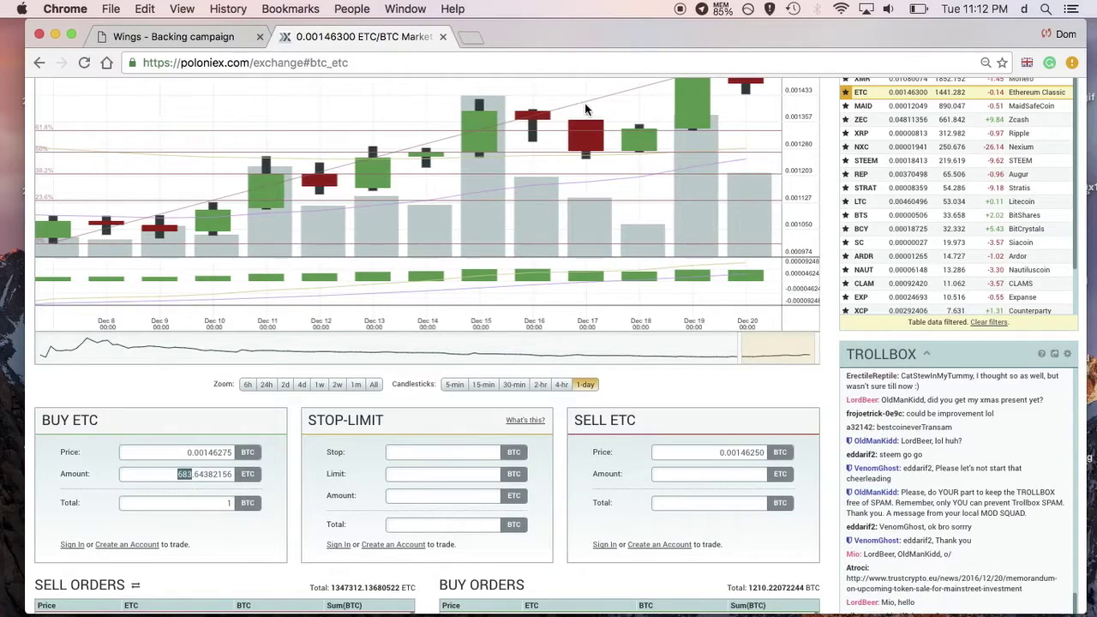
pyautogui.click(859, 134)
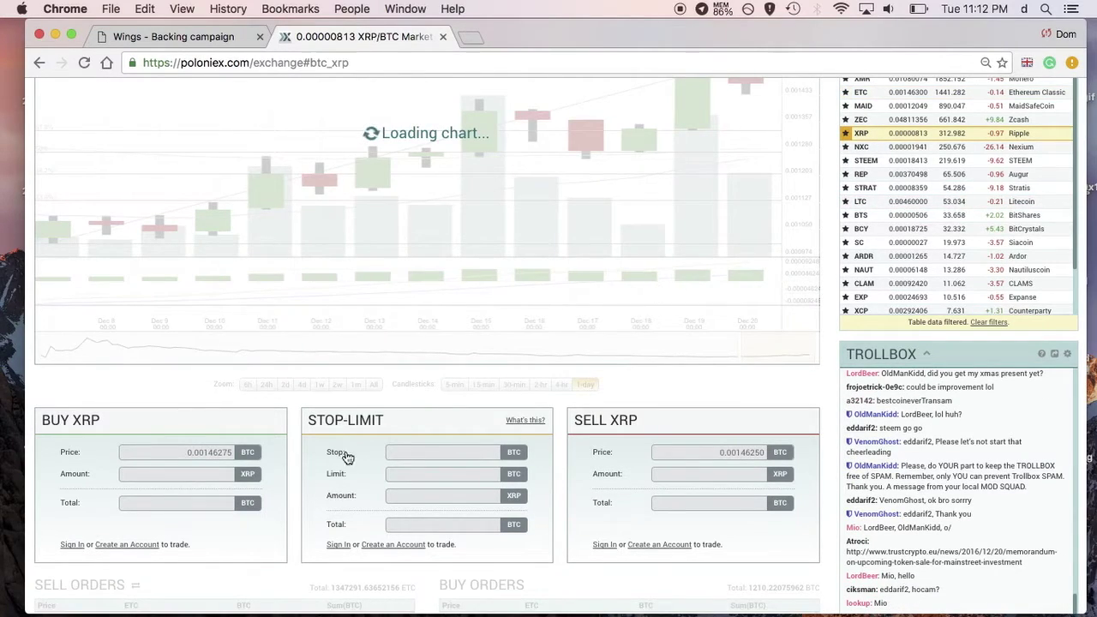
pyautogui.click(213, 505)
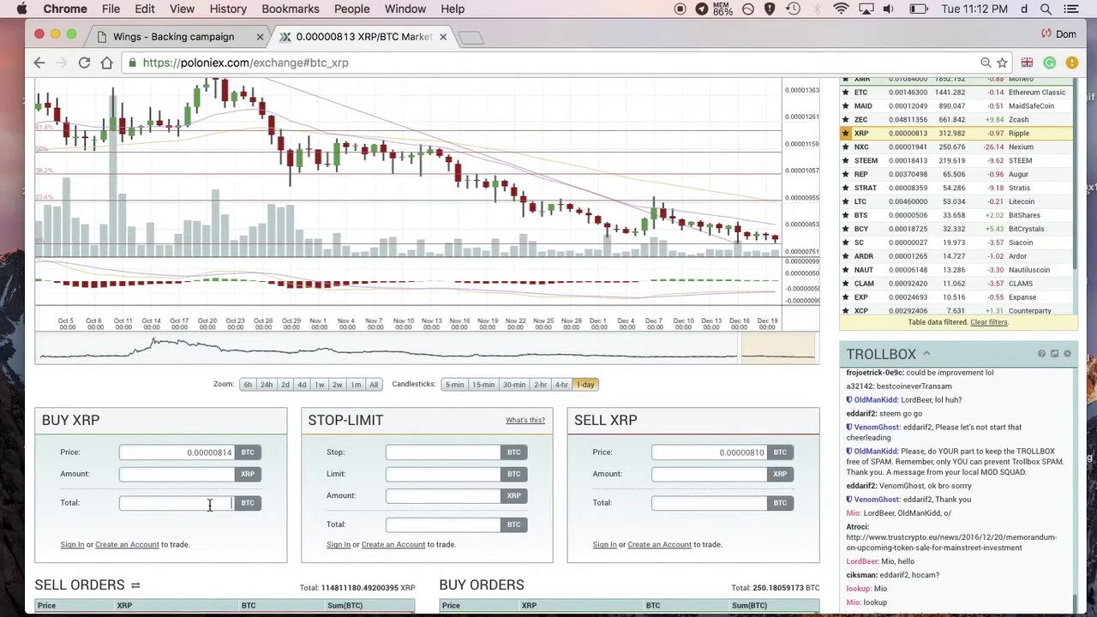
pyautogui.write('1')
pyautogui.click(170, 473)
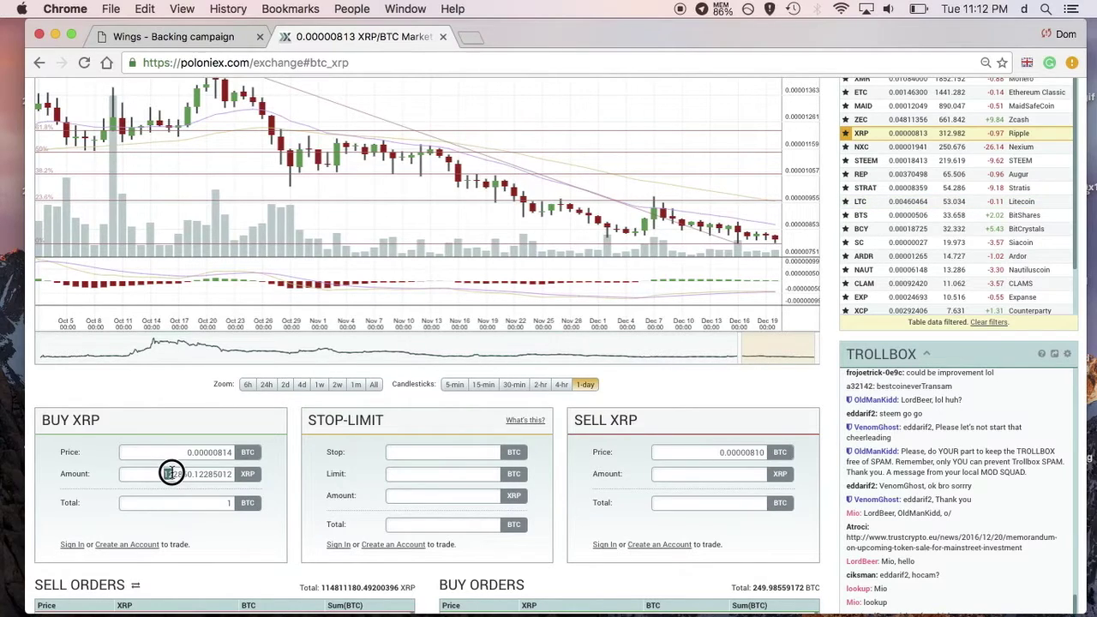
pyautogui.moveTo(171, 473); pyautogui.dragTo(192, 474)
pyautogui.press('super+c')
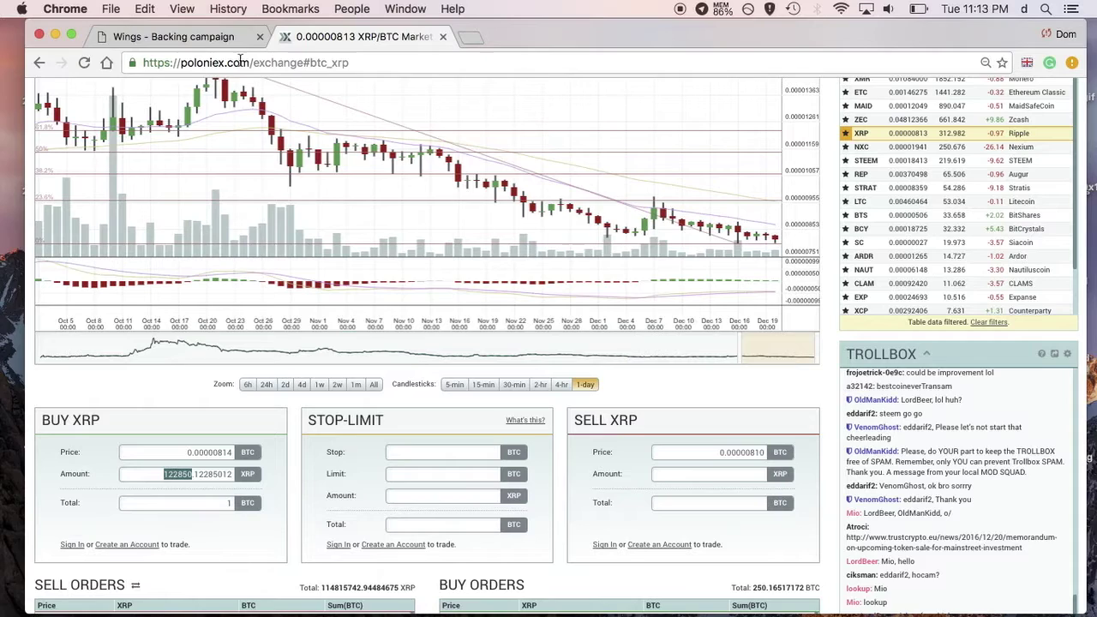
# In the WINGS calculator, set Ripple to 122850 and Ether Classic to 0, and estimate the tokens
pyautogui.click(173, 36)
pyautogui.click(680, 431)
pyautogui.press('super+v')
pyautogui.doubleClick(552, 430)
pyautogui.write('0')
pyautogui.click(574, 495)
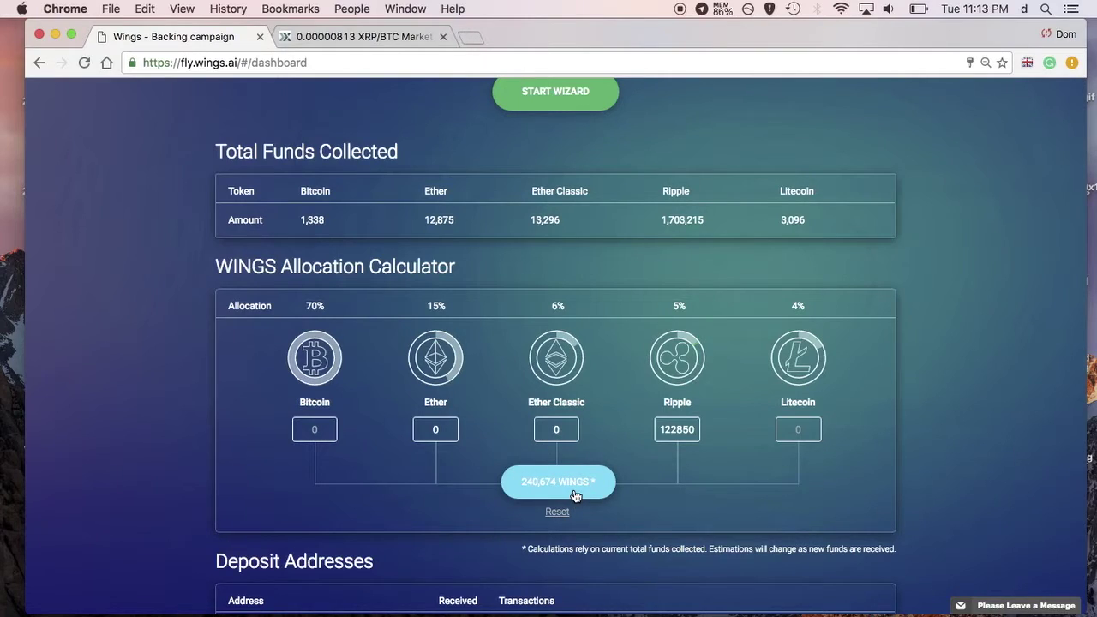
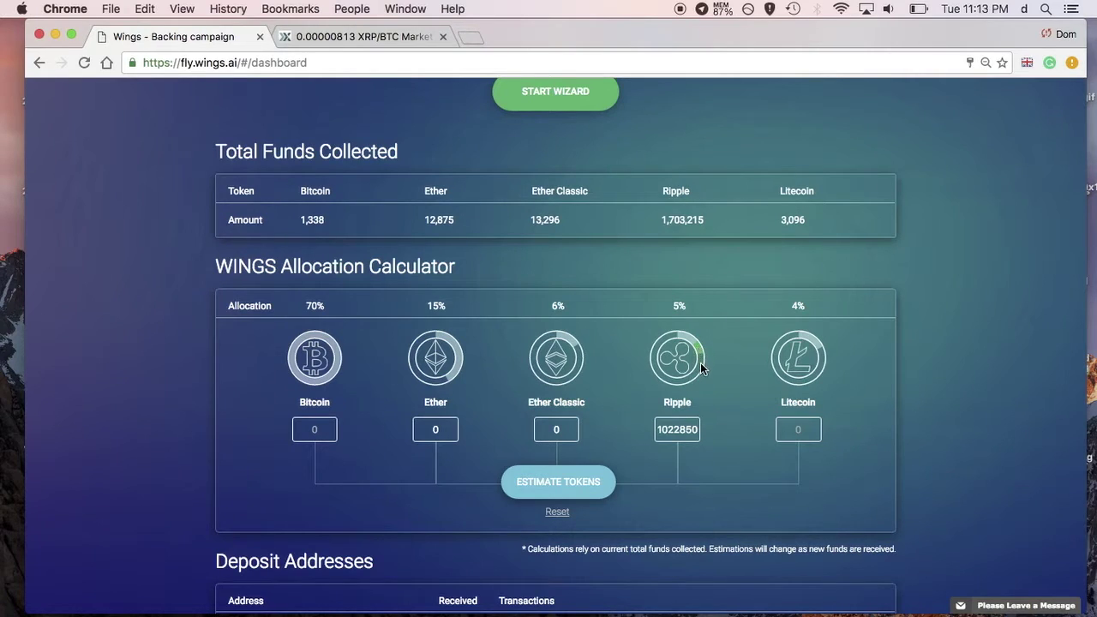
pyautogui.write('0')
pyautogui.press('BackSpace')
pyautogui.press('BackSpace')
pyautogui.press('BackSpace')
pyautogui.write('98')
pyautogui.press('BackSpace')
pyautogui.press('BackSpace')
# Replace the Ripple amount in the calculator with 105000 and estimate the tokens
pyautogui.doubleClick(691, 430)
pyautogui.write('105000')
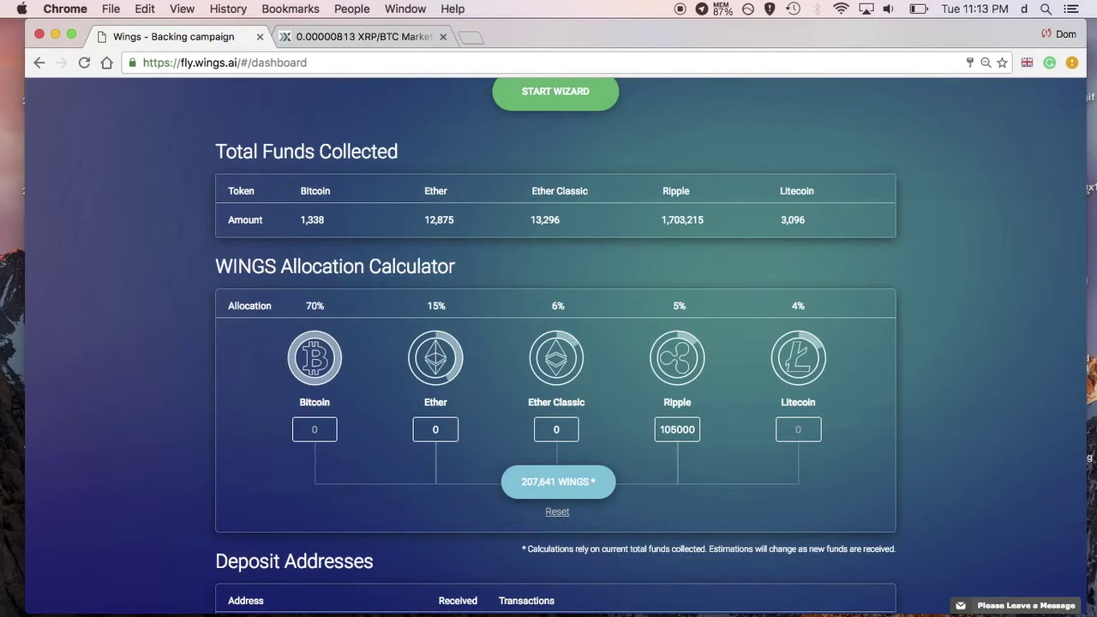
pyautogui.press('BackSpace')
pyautogui.write('0')
pyautogui.click(567, 485)
# Change the Ripple amount to 100000 and estimate the tokens again
pyautogui.click(661, 430)
pyautogui.press('Right')
pyautogui.press('Right')
pyautogui.press('Right')
pyautogui.press('BackSpace')
pyautogui.write('3')
pyautogui.press('BackSpace')
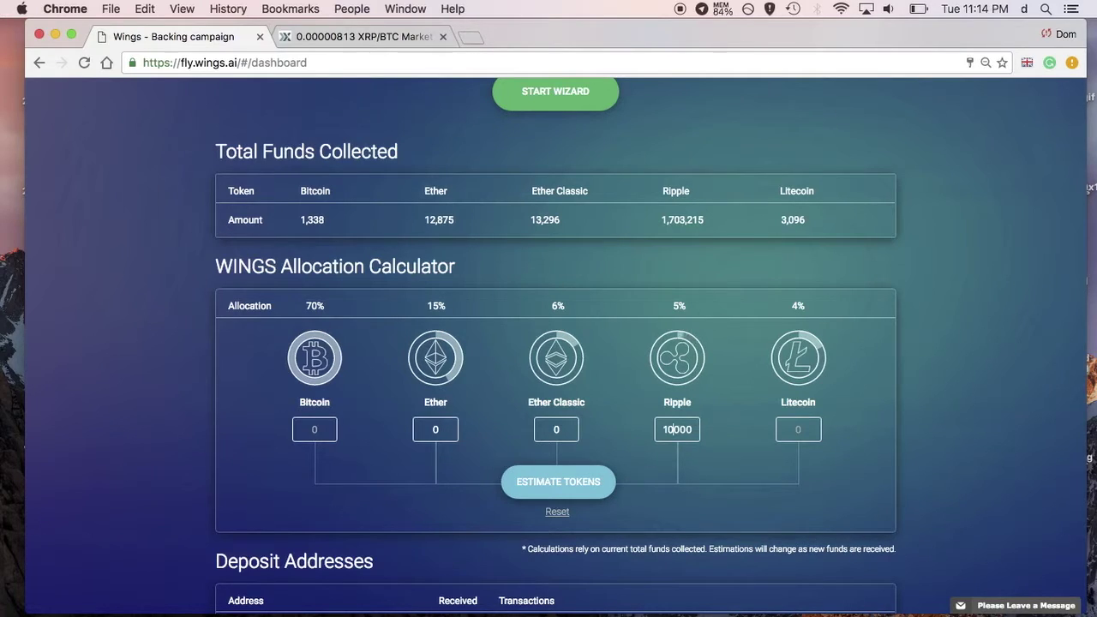
pyautogui.write('0')
pyautogui.click(548, 481)
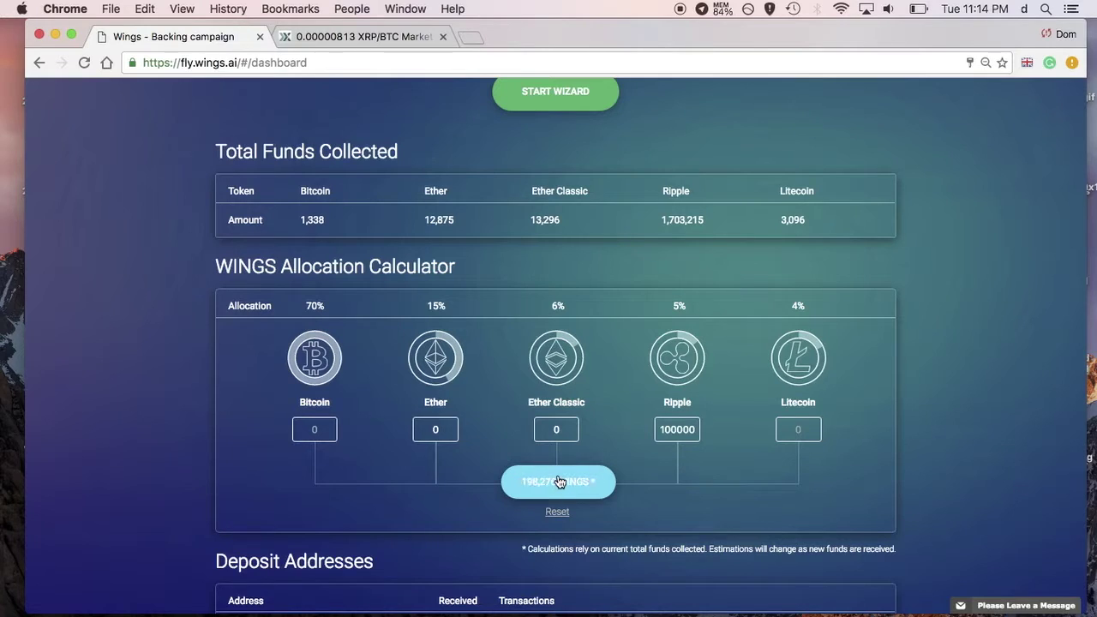
# Replace the Ripple amount in the WINGS Allocation Calculator with 9999999
pyautogui.doubleClick(685, 431)
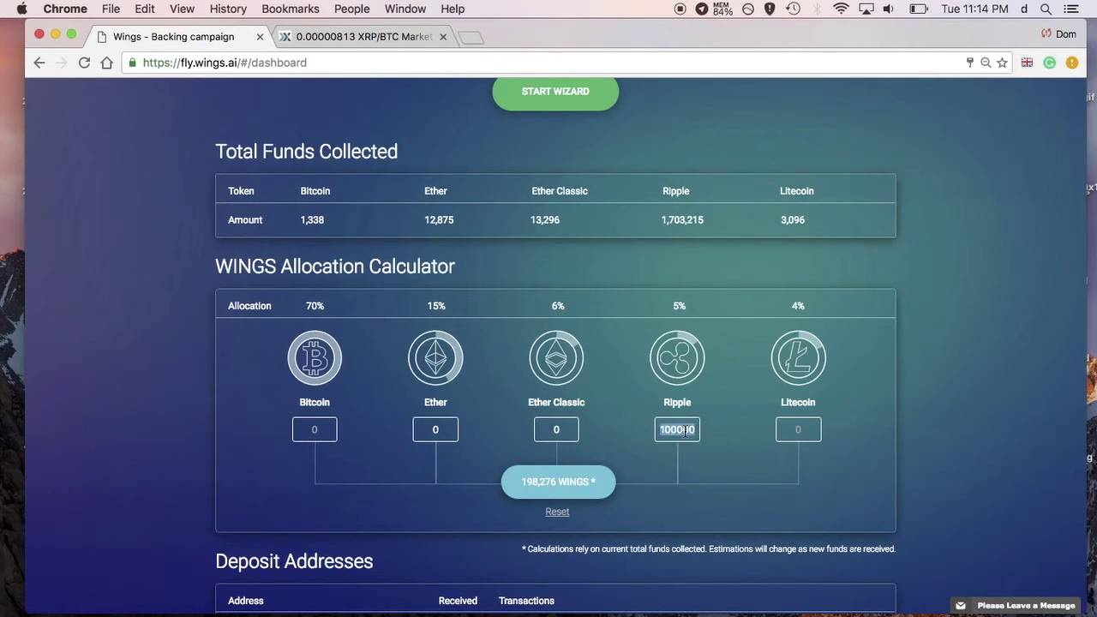
pyautogui.write('99')
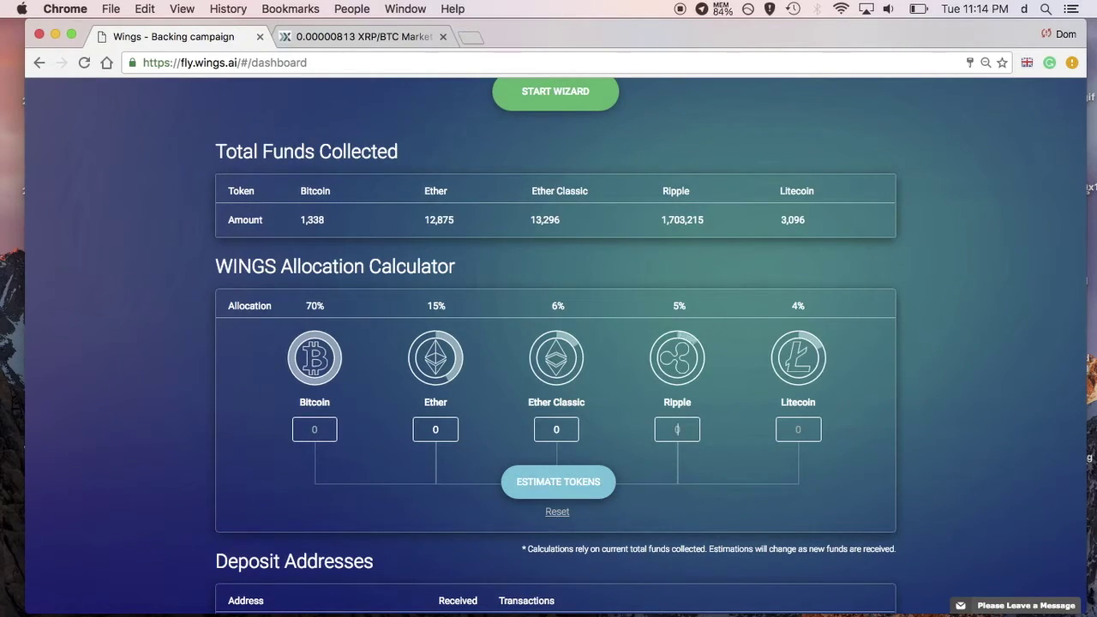
pyautogui.write('99999')
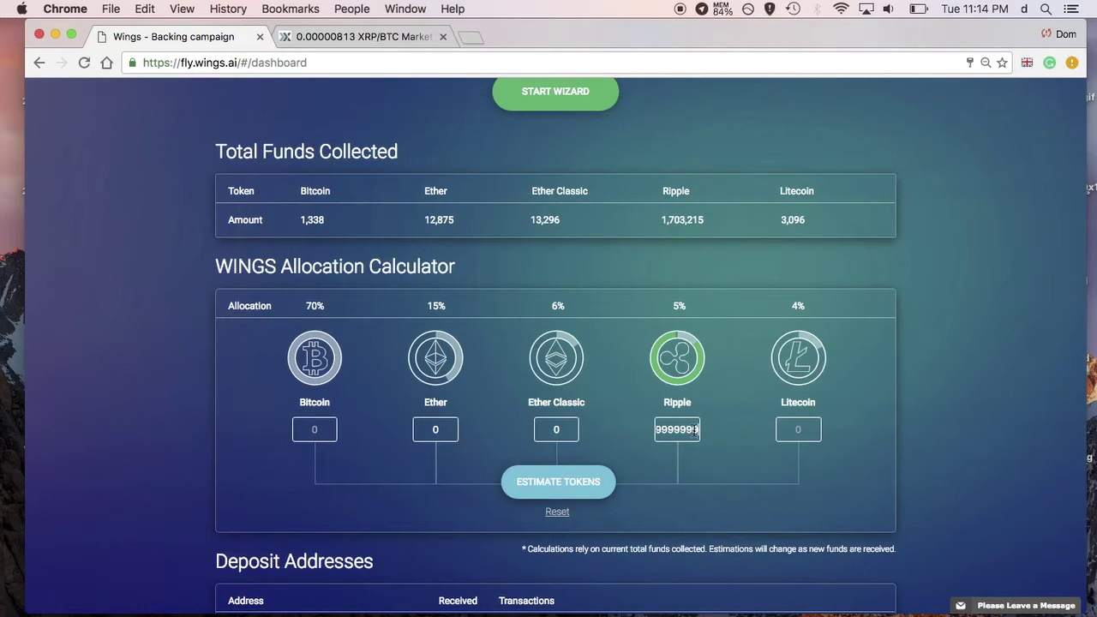
# Copy the Ripple amount into the browser's address field and add thousands separators so it reads 9,999,999
pyautogui.click(682, 430)
pyautogui.doubleClick(682, 430)
pyautogui.press('super+c')
pyautogui.click(473, 64)
pyautogui.press('super+v')
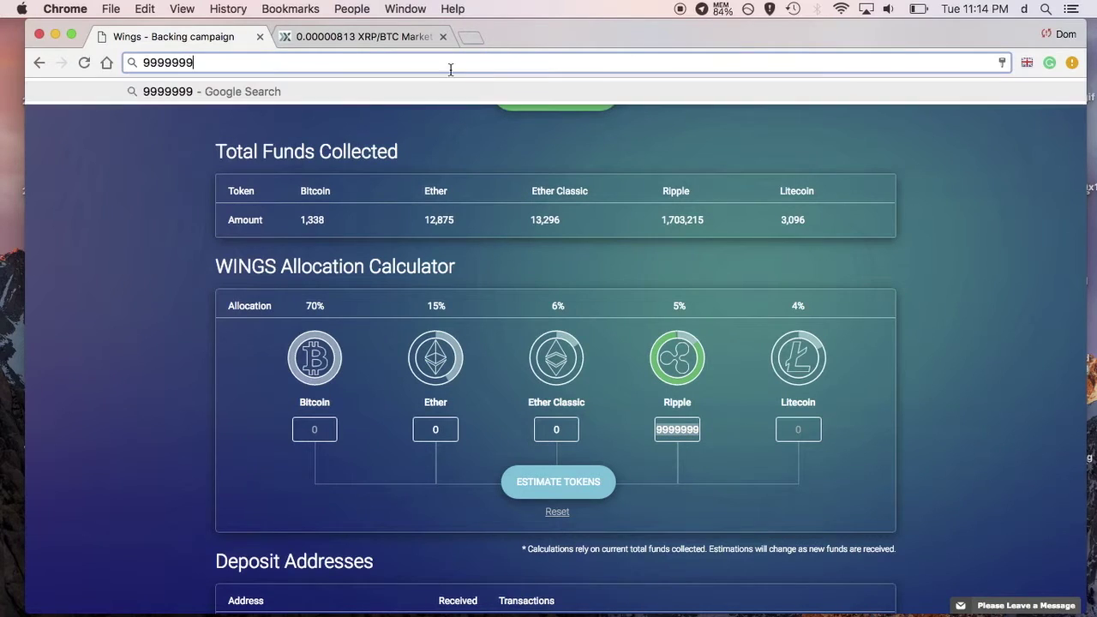
pyautogui.doubleClick(163, 62)
pyautogui.click(170, 62)
pyautogui.write(',')
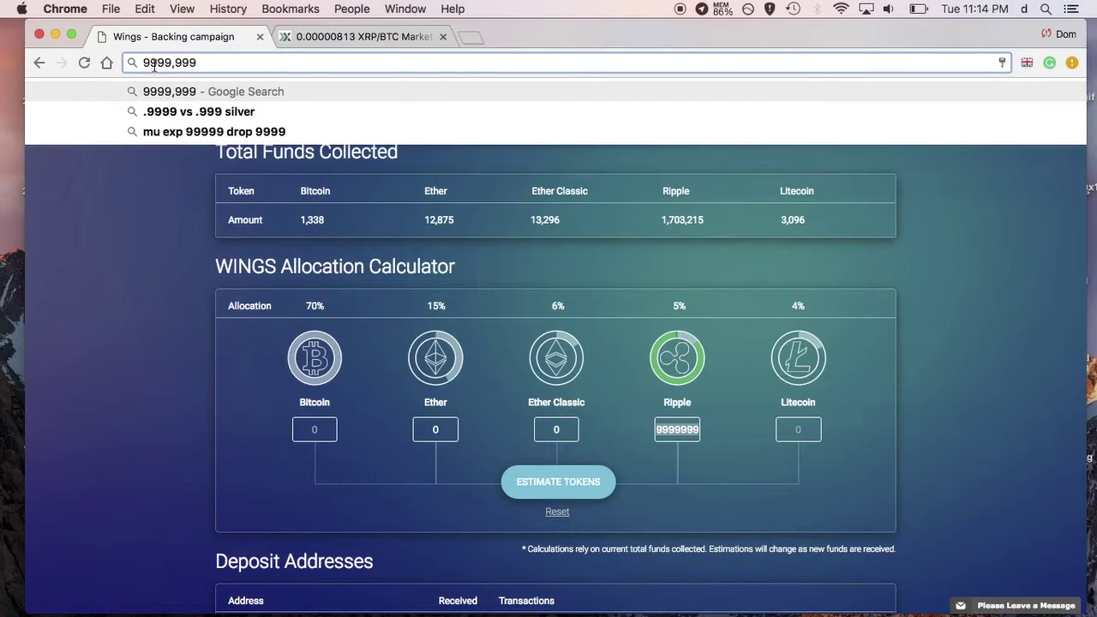
pyautogui.click(151, 62)
pyautogui.write(',')
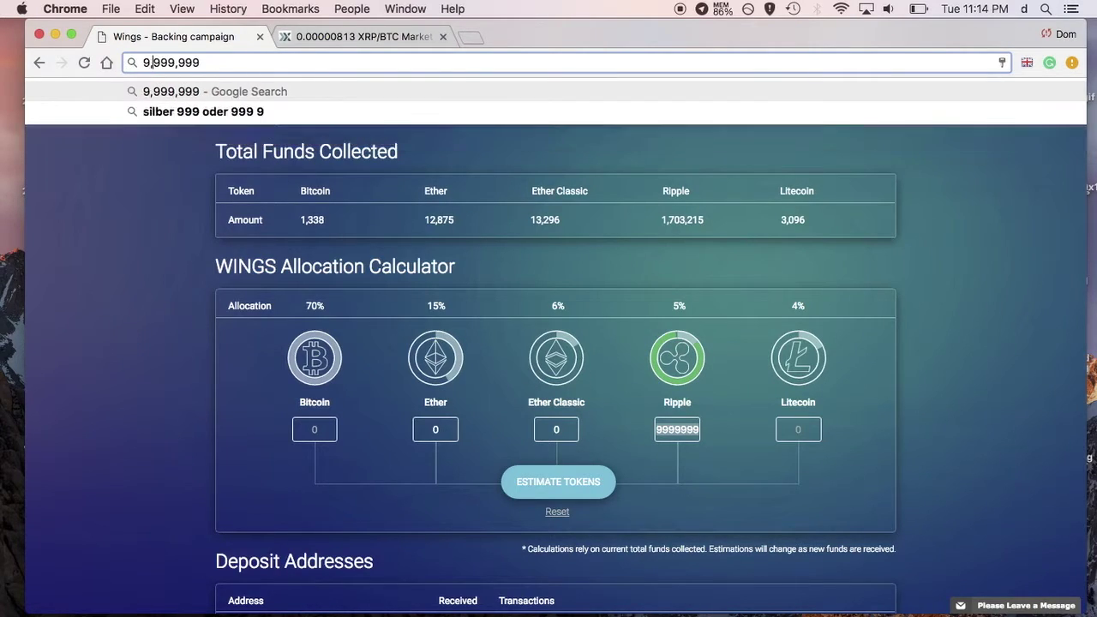
# Replace the Ripple amount in the calculator with 100000
pyautogui.doubleClick(677, 431)
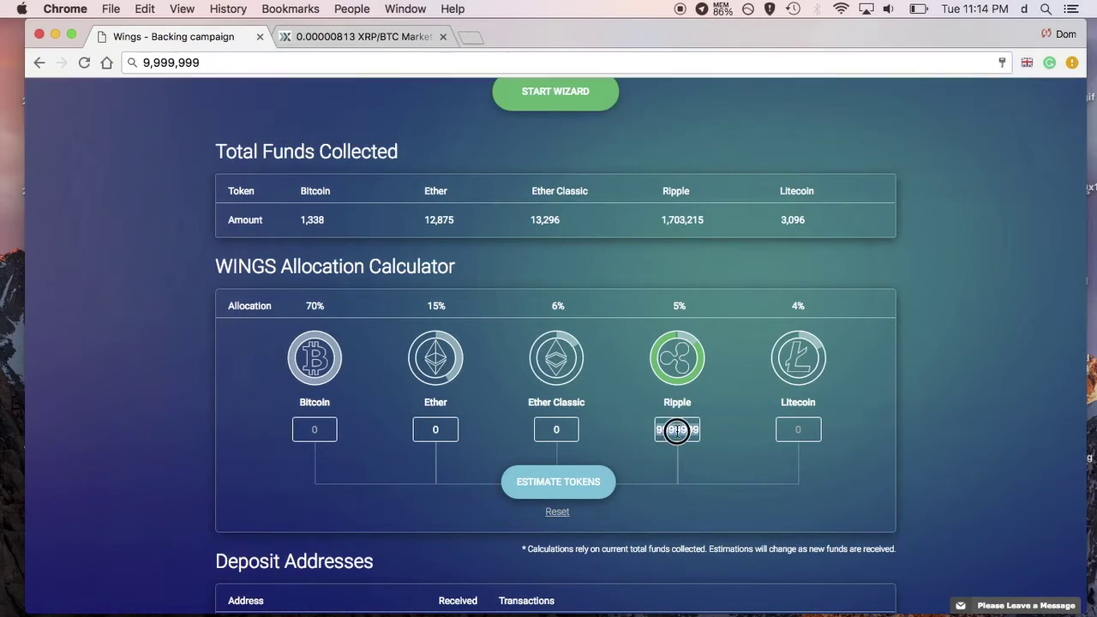
pyautogui.click(677, 431)
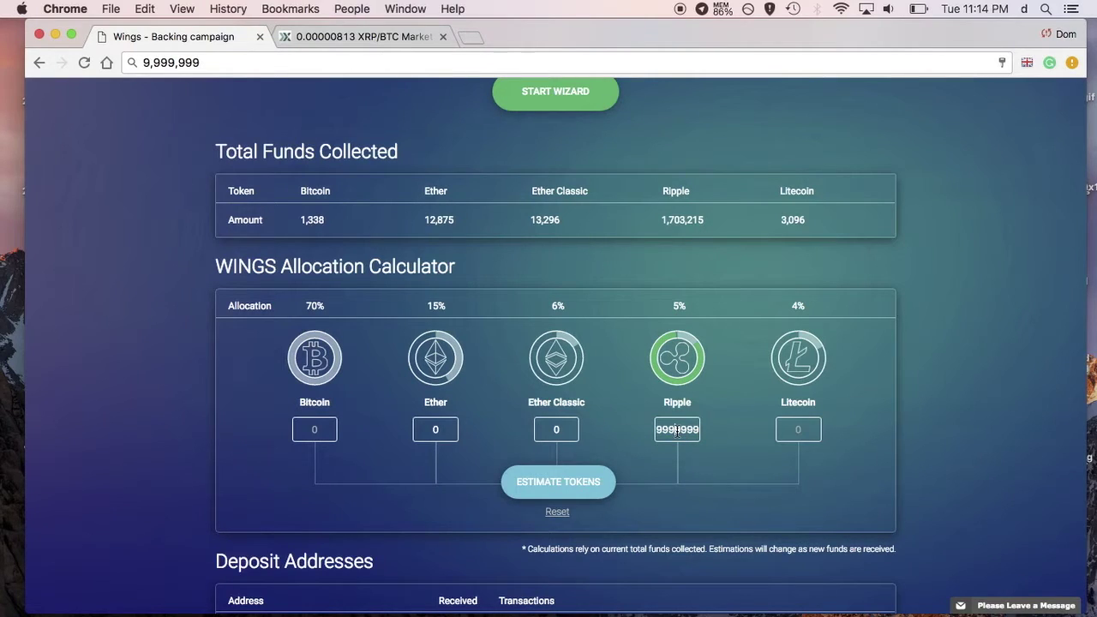
pyautogui.doubleClick(677, 431)
pyautogui.write('10')
pyautogui.press('BackSpace')
pyautogui.write('100000')
pyautogui.press('Home')
pyautogui.press('Delete')
pyautogui.click(665, 431)
pyautogui.write('11')
pyautogui.press('BackSpace')
pyautogui.press('BackSpace')
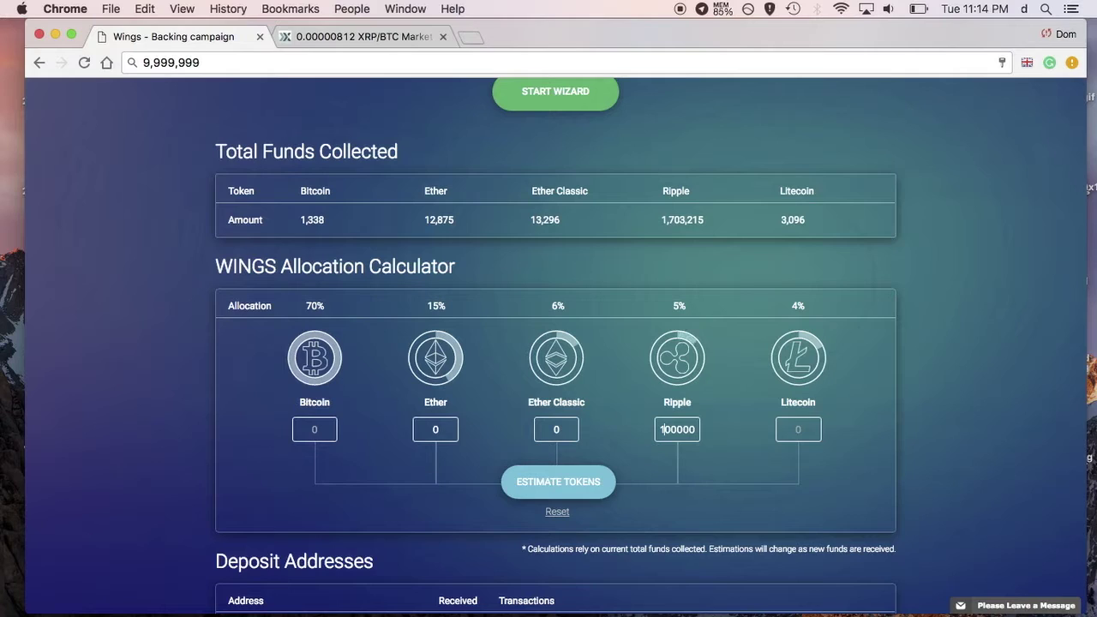
# Change the Ripple amount to 9500000, cut it back to 00000, and estimate the tokens
pyautogui.press('BackSpace')
pyautogui.write('95')
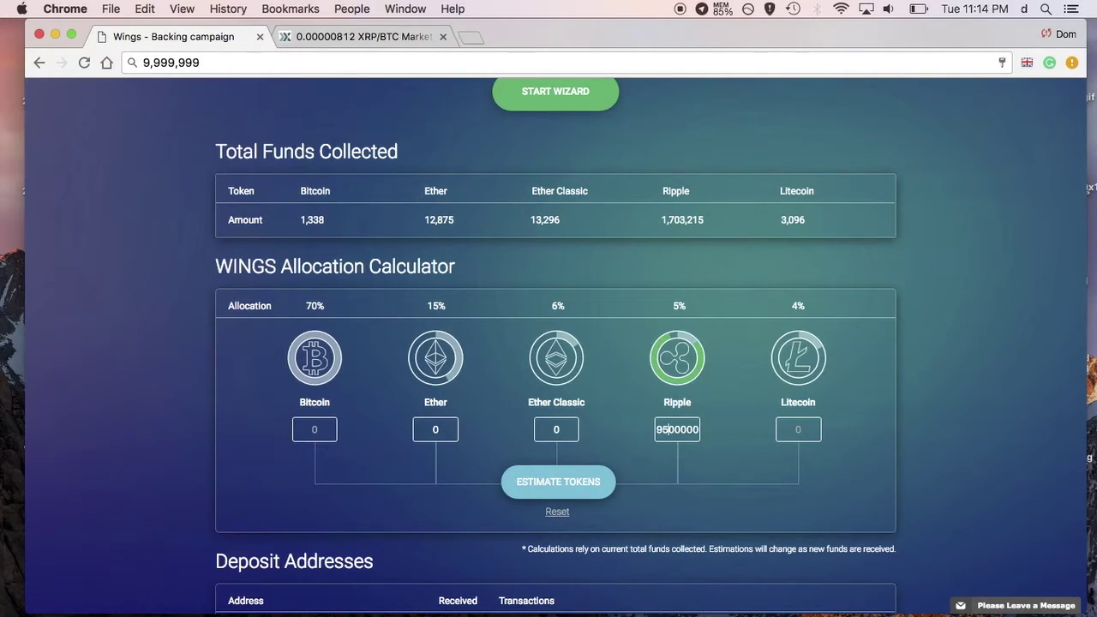
pyautogui.press('BackSpace')
pyautogui.press('BackSpace')
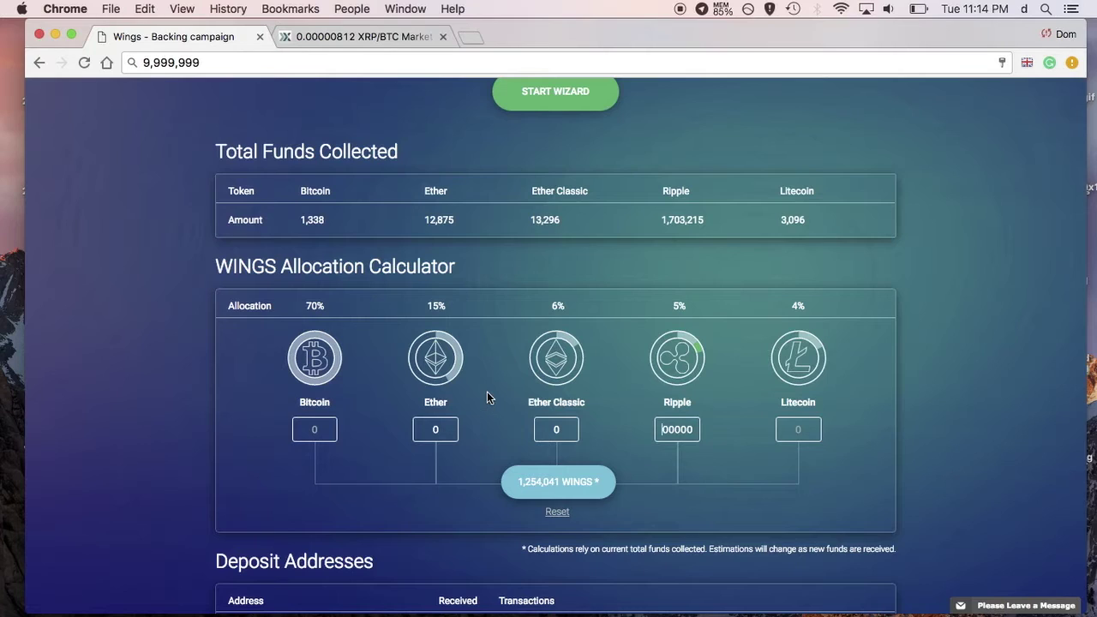
pyautogui.click(569, 494)
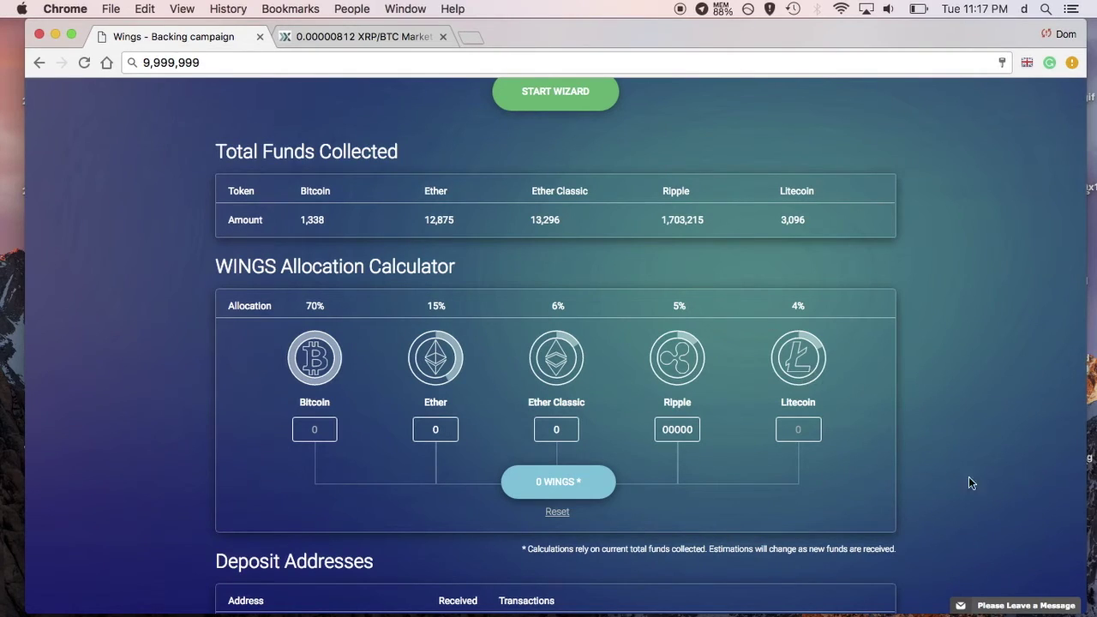
# Open the Wings support message form and look over the dashboard's deposit, transaction, bonus and total funds sections
pyautogui.click(1004, 606)
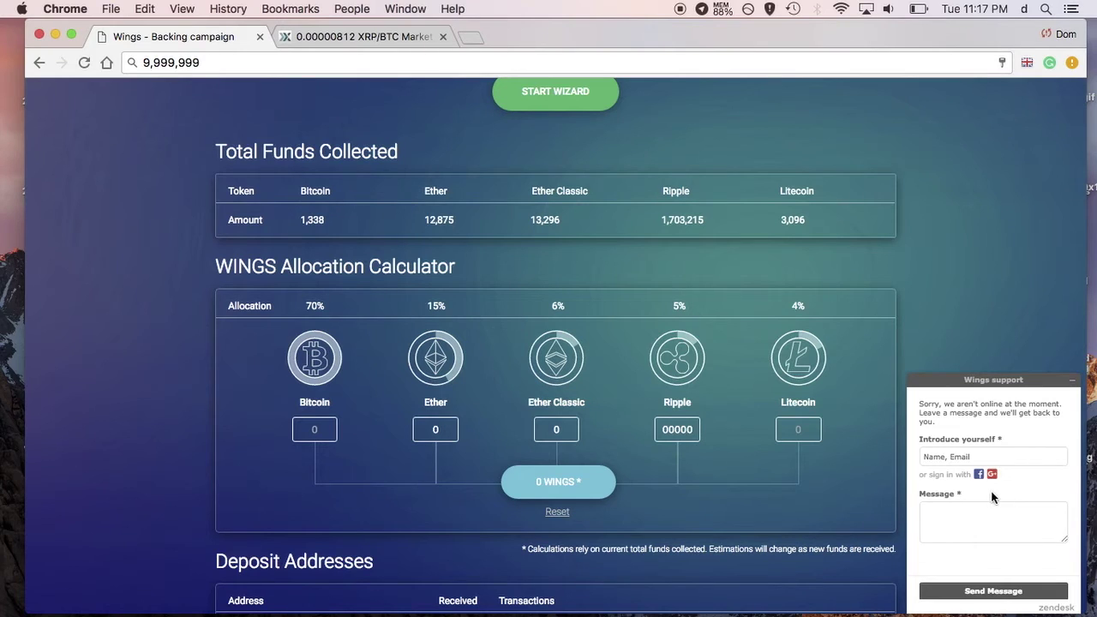
pyautogui.scroll(-3, 859, 469)
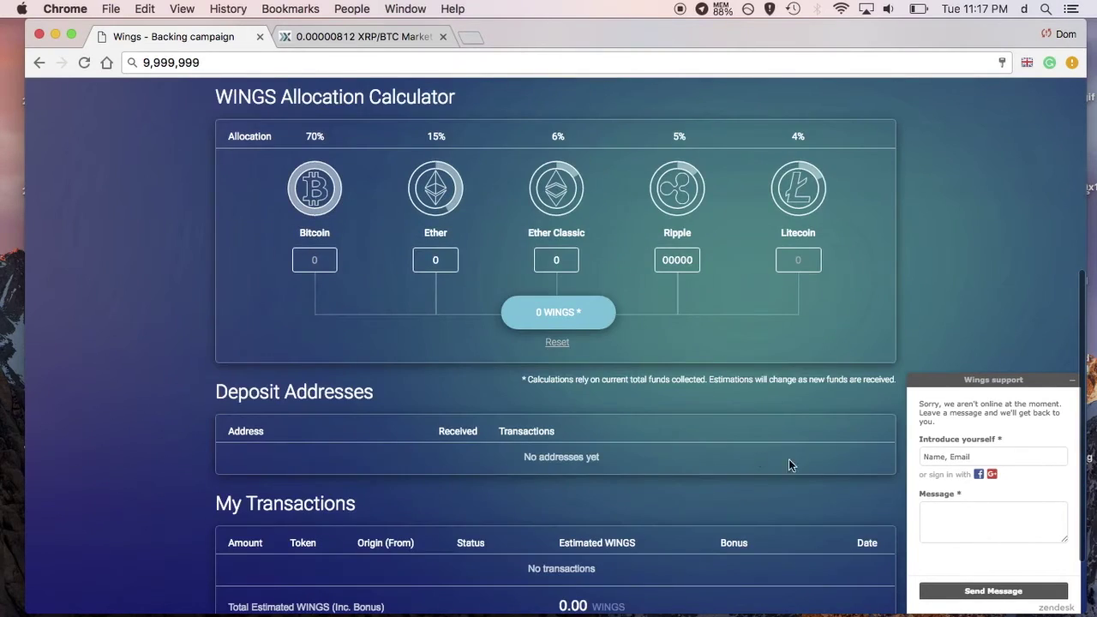
pyautogui.scroll(3, 699, 416)
pyautogui.scroll(4, 699, 416)
pyautogui.scroll(-2, 699, 416)
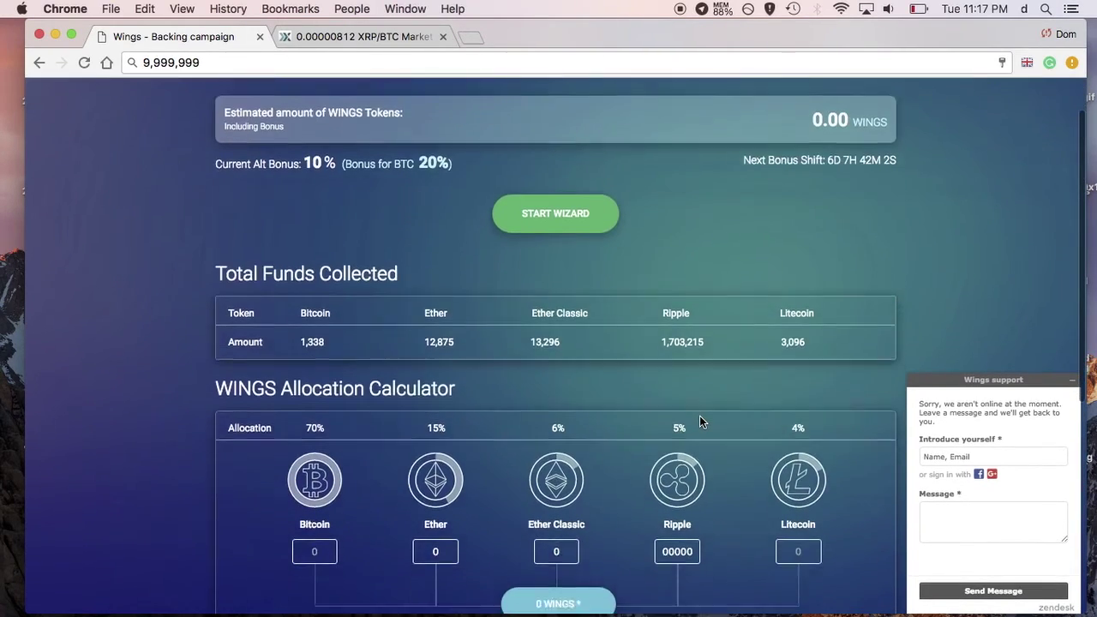
pyautogui.scroll(-1, 699, 416)
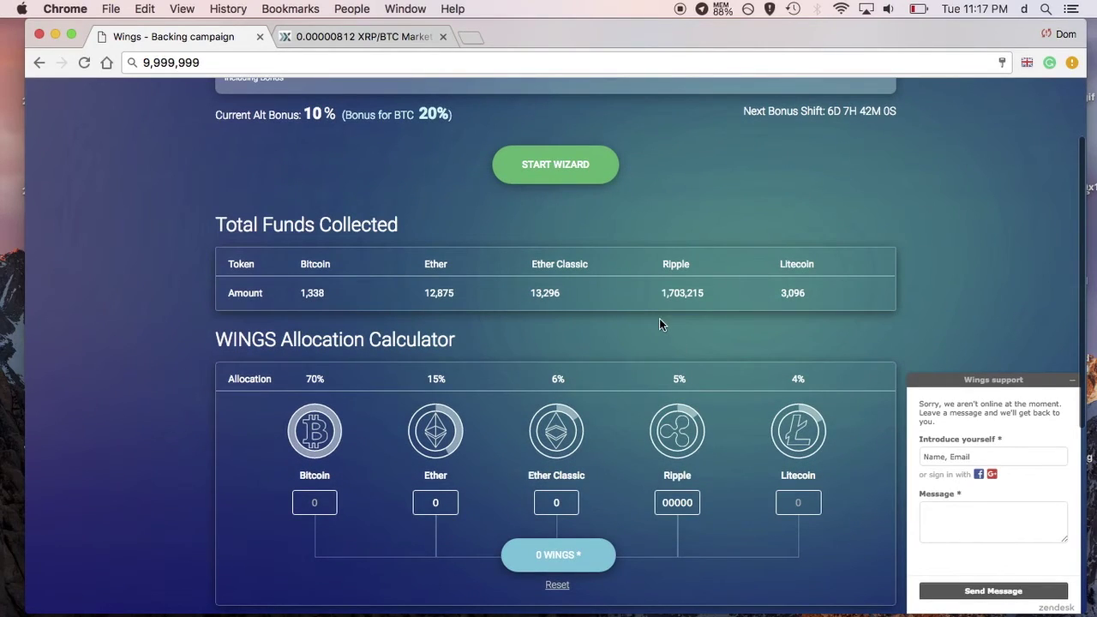
# Start the deposit wizard with ShapeShift, choose SJCX as the currency to exchange, and close the wizard without exchanging
pyautogui.click(536, 162)
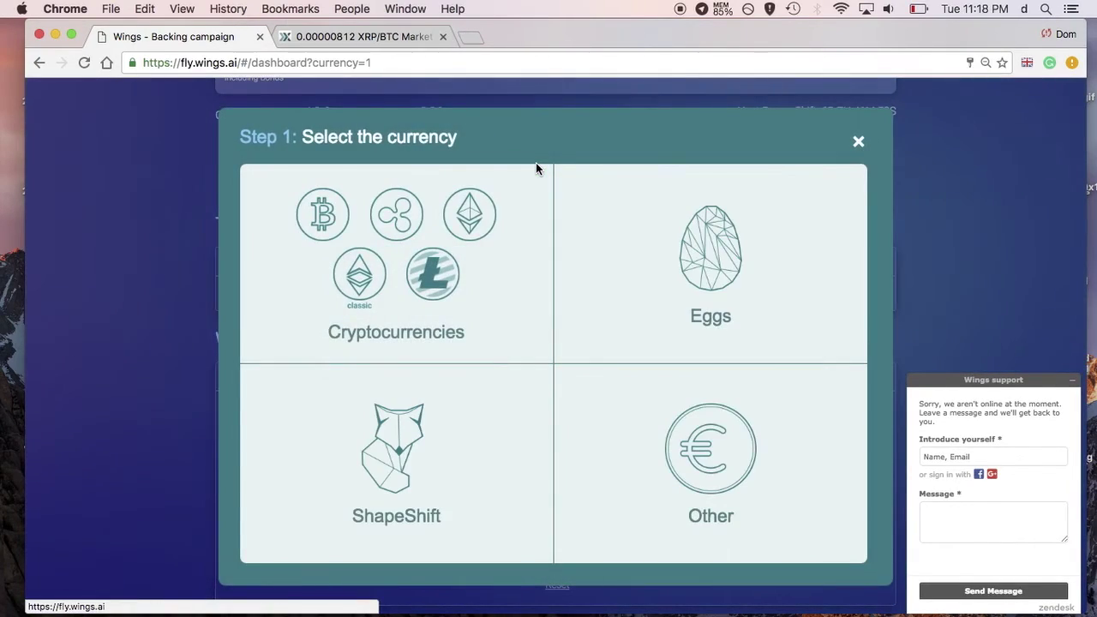
pyautogui.click(411, 443)
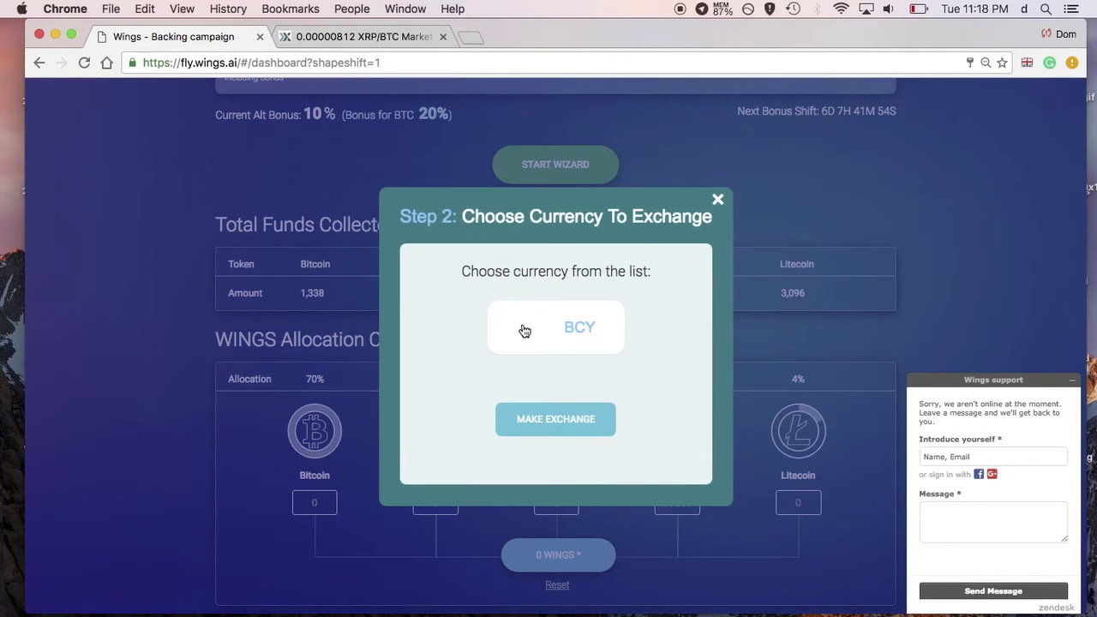
pyautogui.click(553, 332)
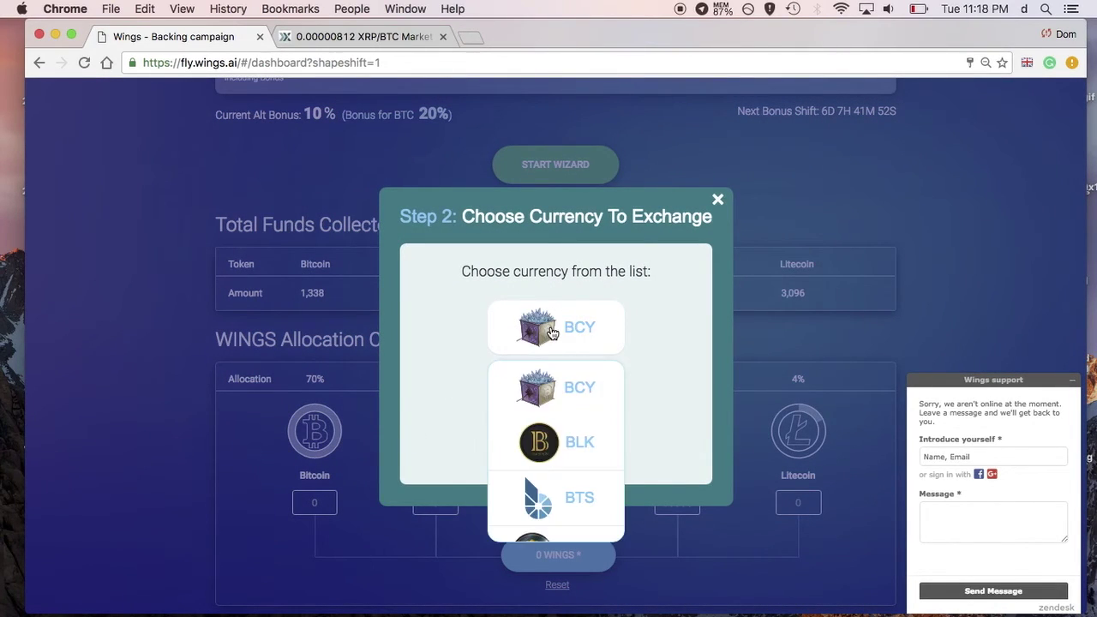
pyautogui.scroll(-5, 557, 457)
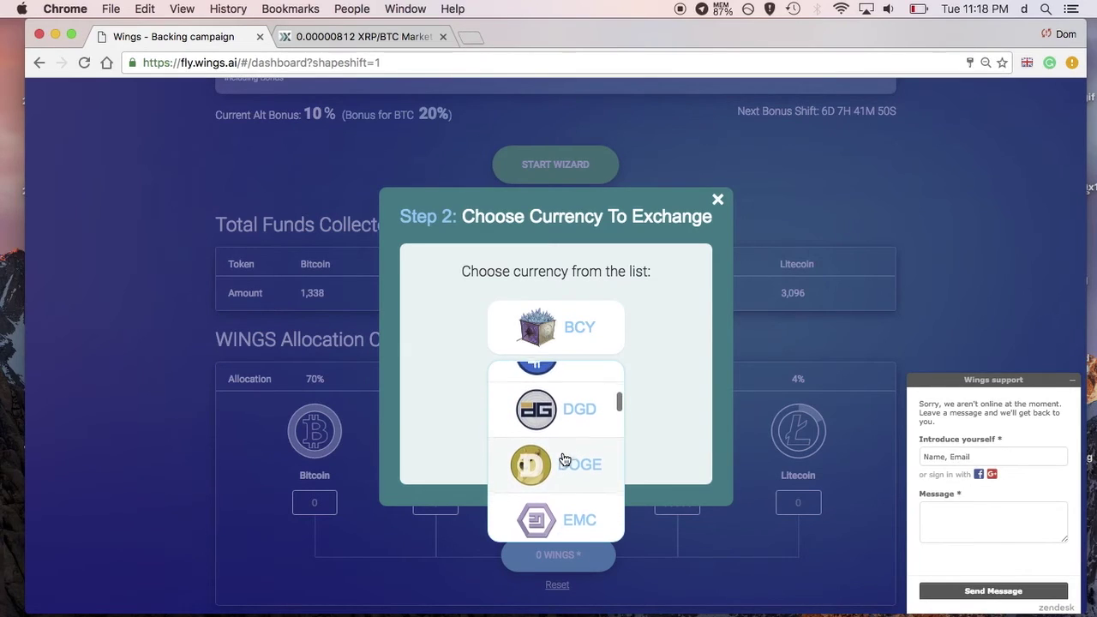
pyautogui.scroll(-6, 555, 461)
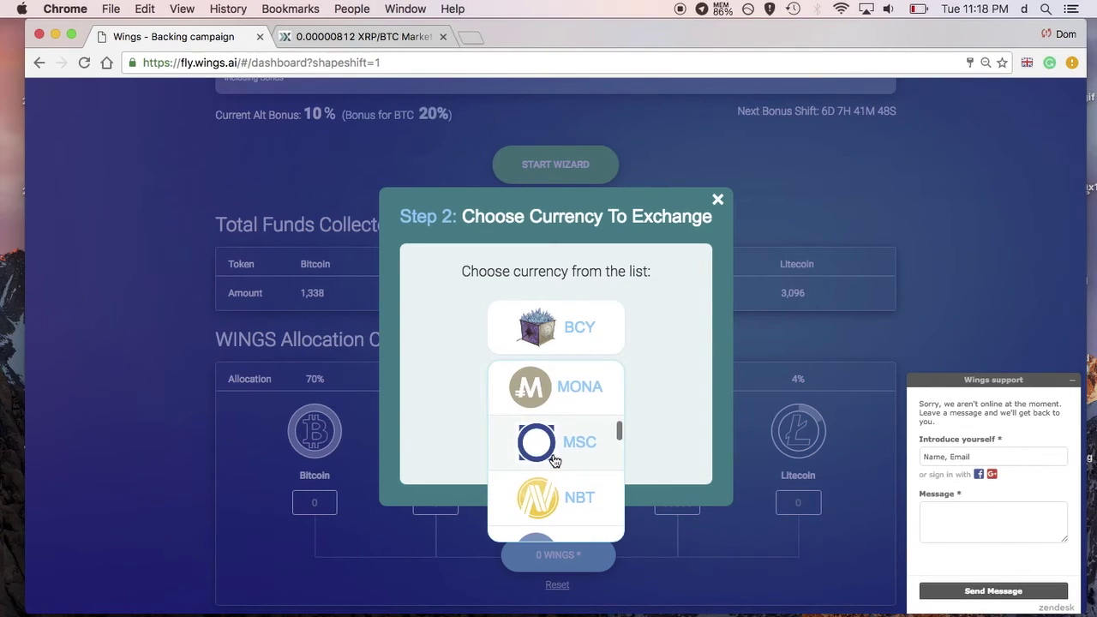
pyautogui.scroll(-6, 555, 460)
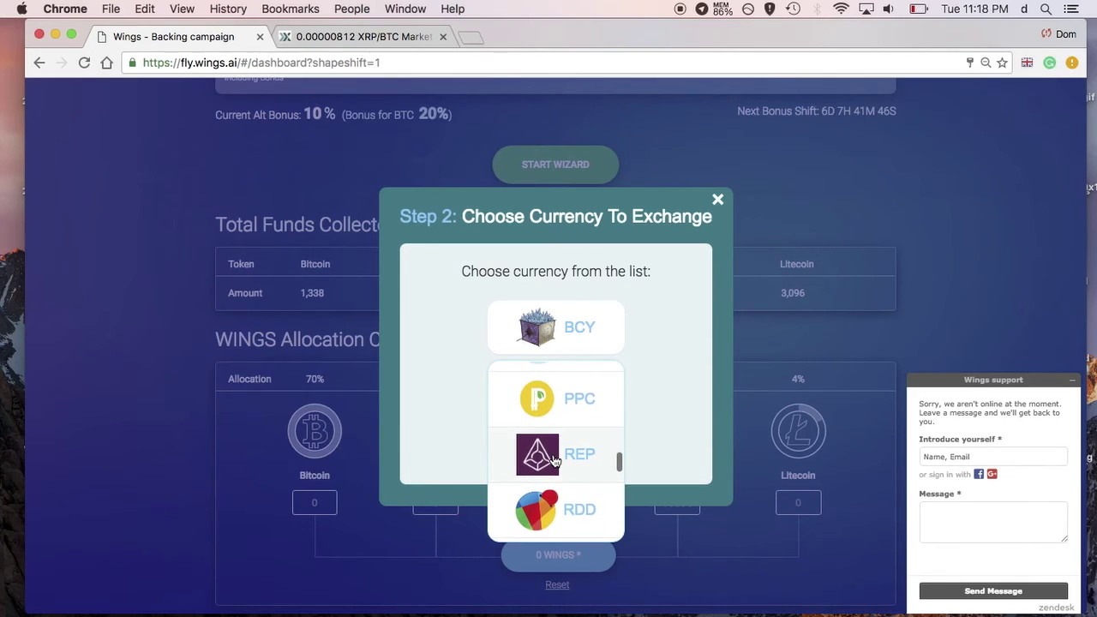
pyautogui.scroll(-2, 554, 460)
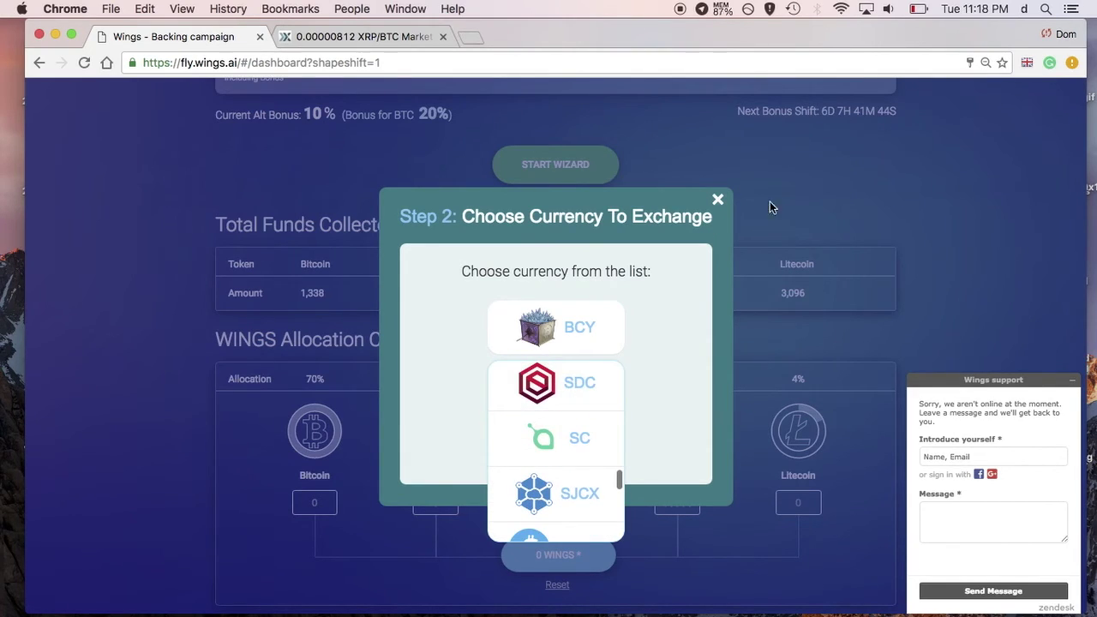
pyautogui.click(567, 506)
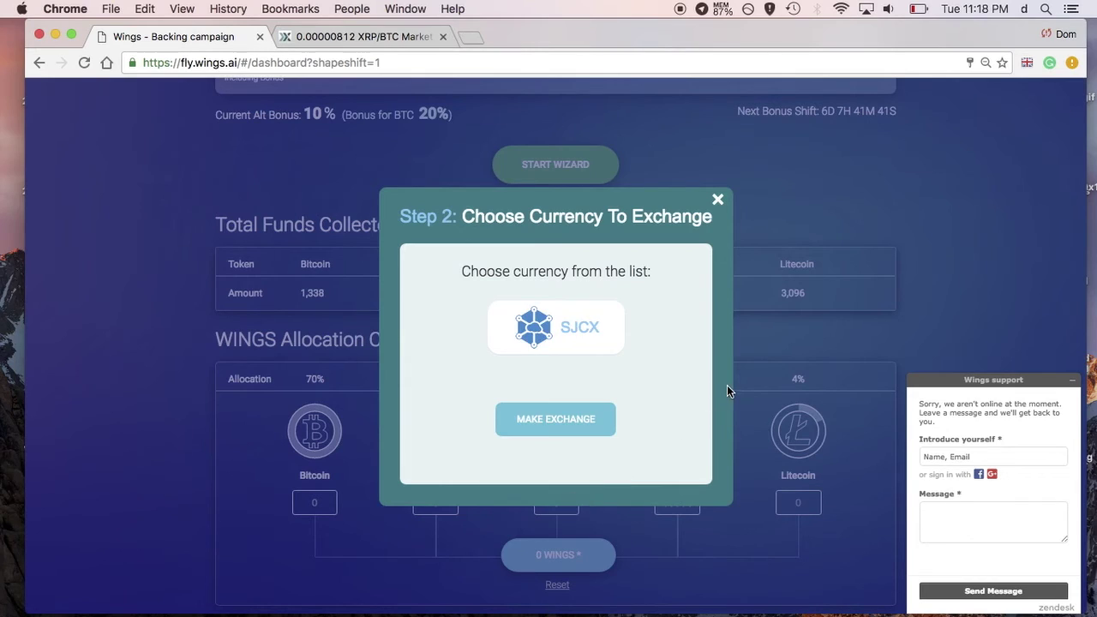
pyautogui.click(717, 206)
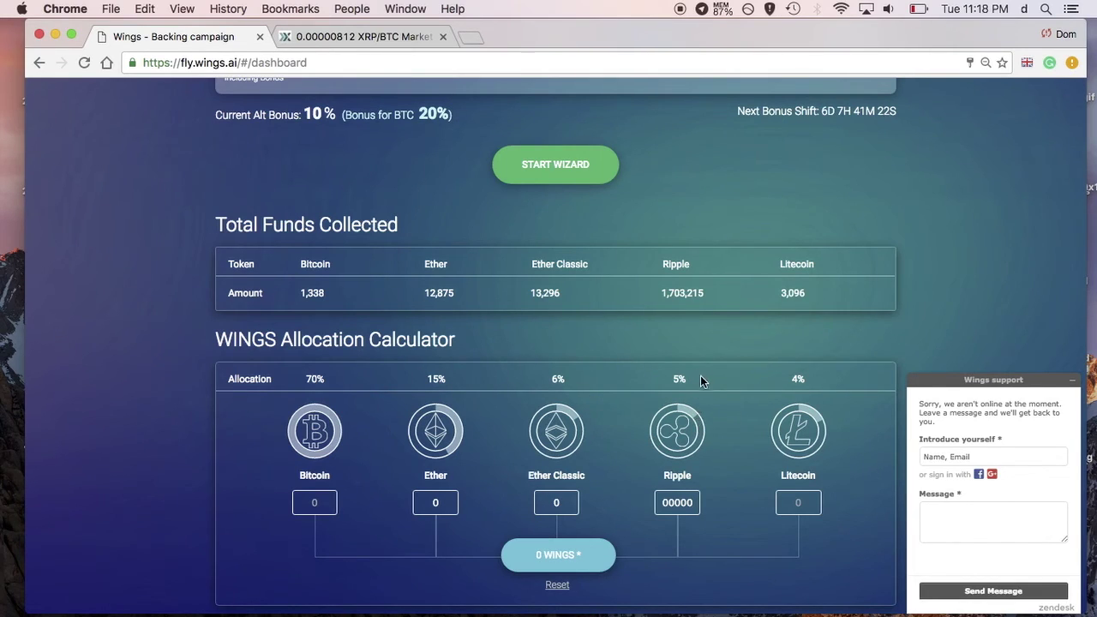
# Reopen the wizard to view its currency options, and close it without selecting one
pyautogui.click(556, 175)
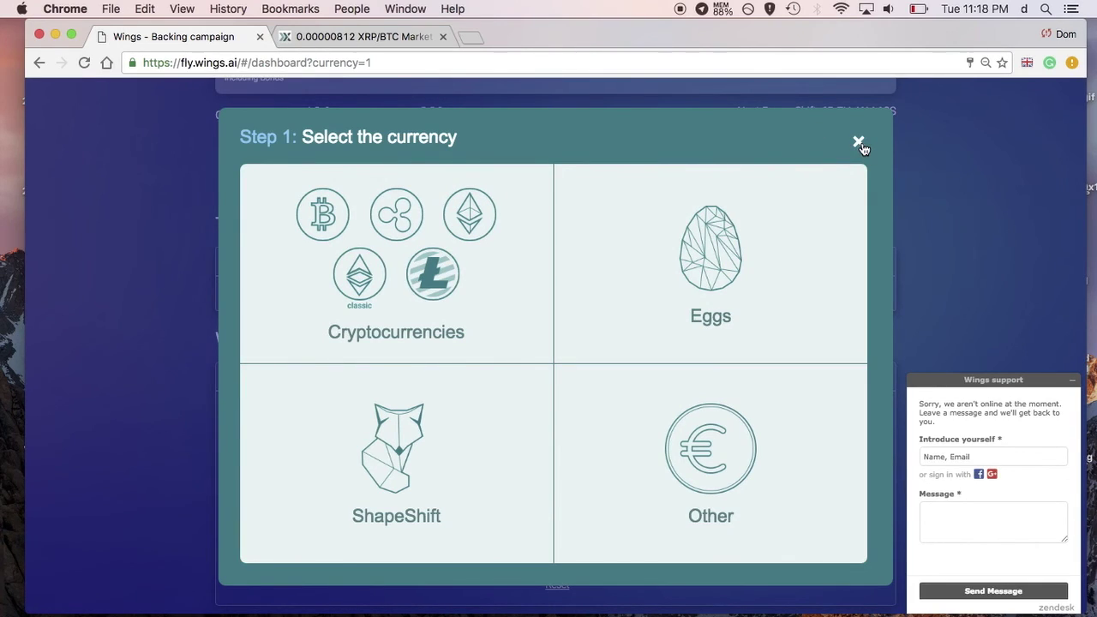
pyautogui.click(858, 144)
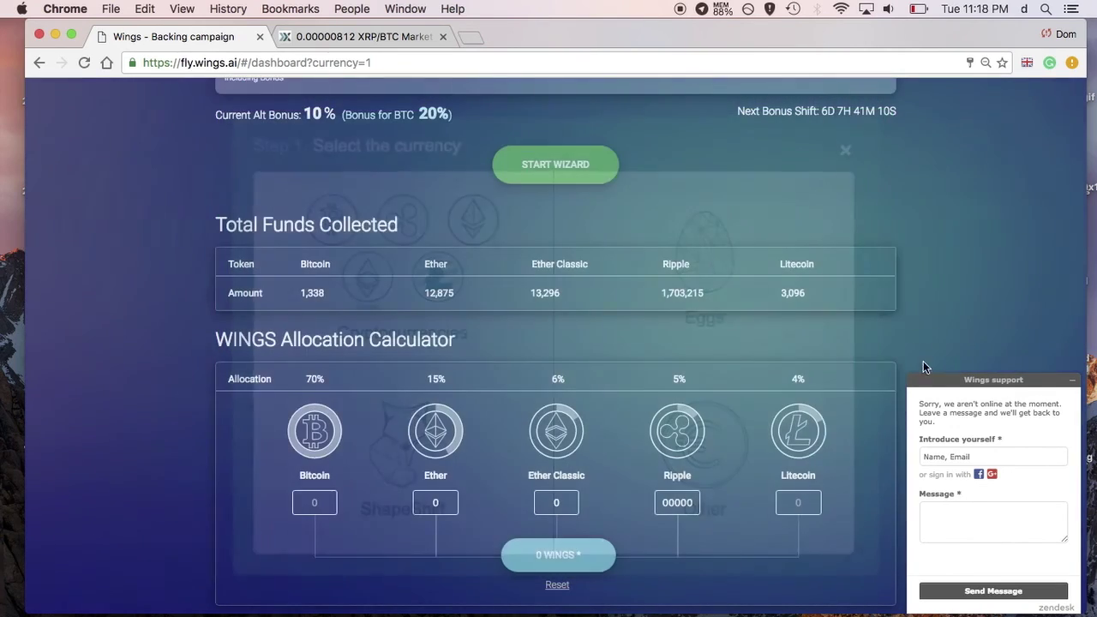